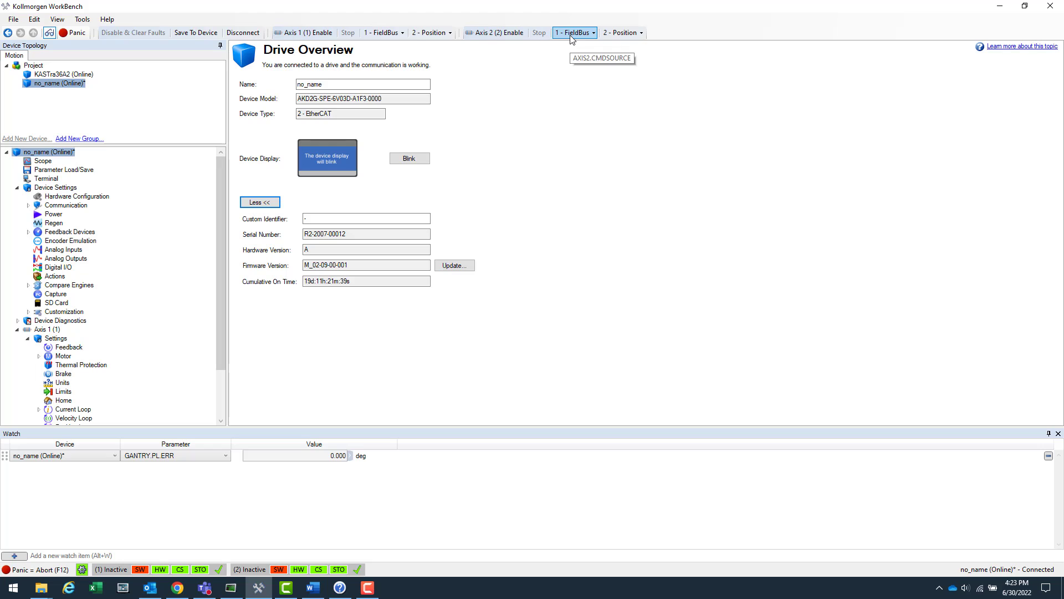
Step: Display Axis 2's command source choices (Service, FieldBus, ElectronicGearing, Analog, Gantry) while FieldBus remains active
left_click(572, 33)
left_click(570, 36)
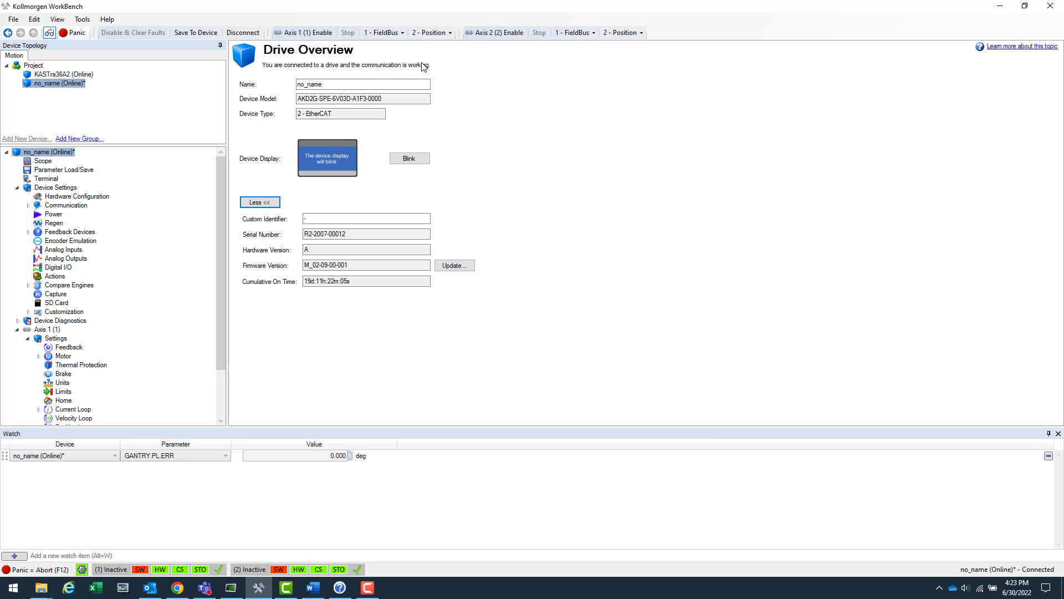
left_click(586, 34)
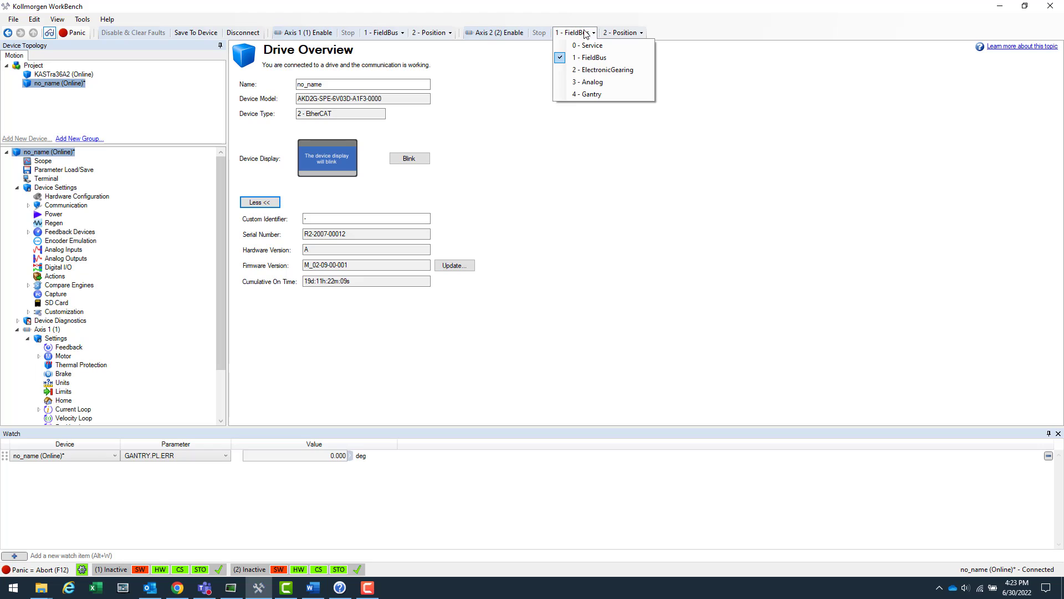
Step: Switch Axis 2 to 4 - Gantry and bring up the AKD2G Gantry Application Setup article
left_click(588, 98)
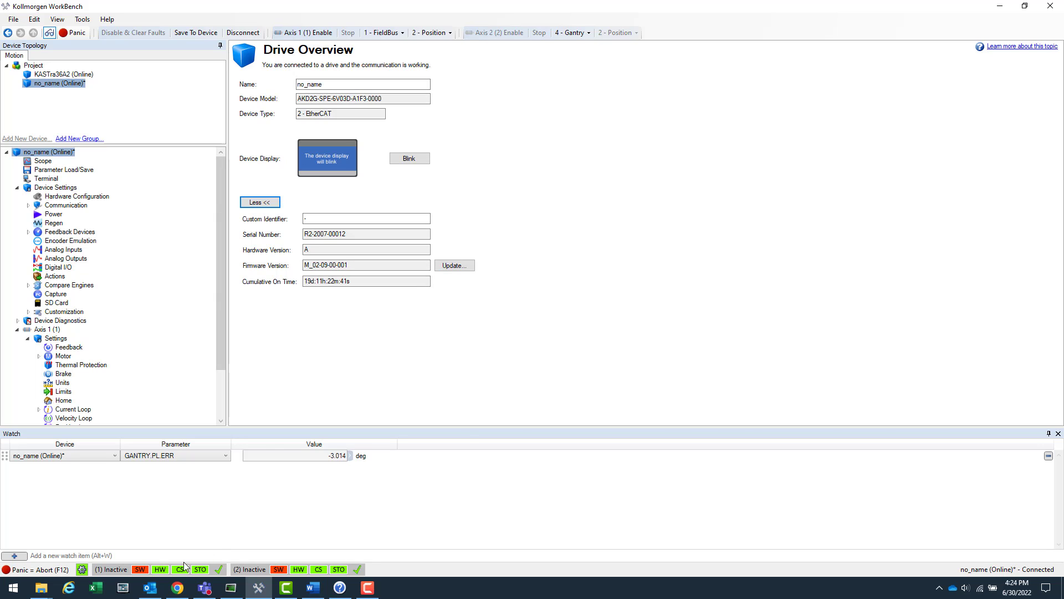
left_click(178, 588)
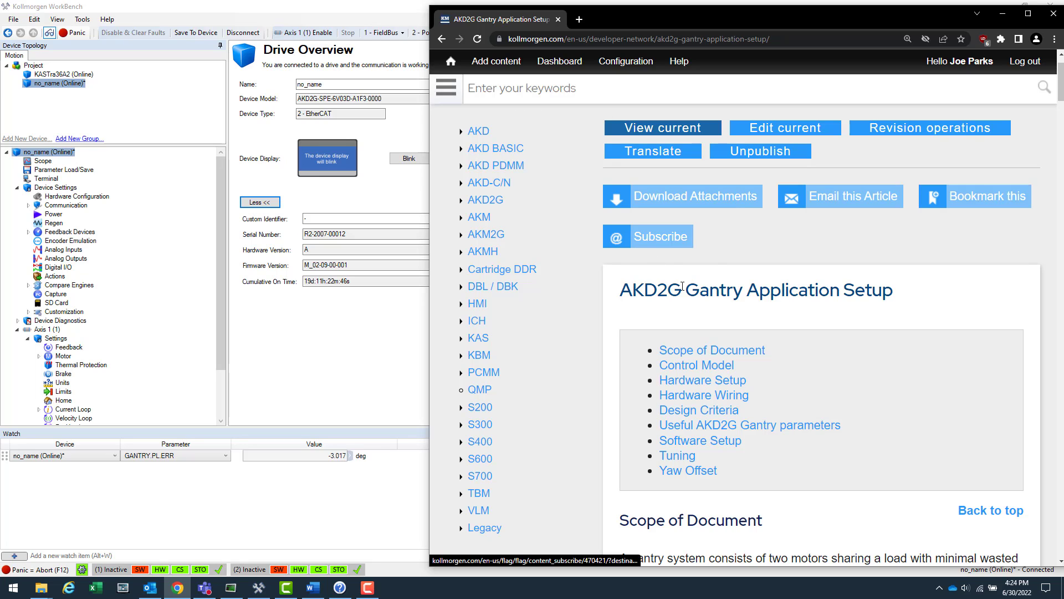
Step: Reposition the browser and scroll the article to the Useful AKD2G Gantry parameters list
left_click_drag(623, 297, 886, 293)
left_click(901, 296)
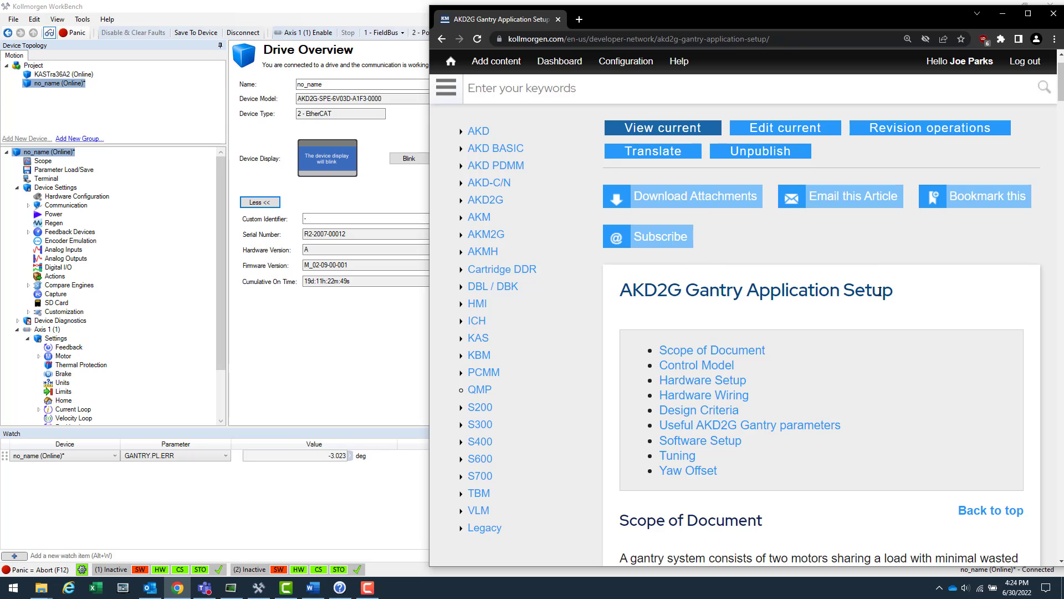
left_click_drag(776, 25, 723, 9)
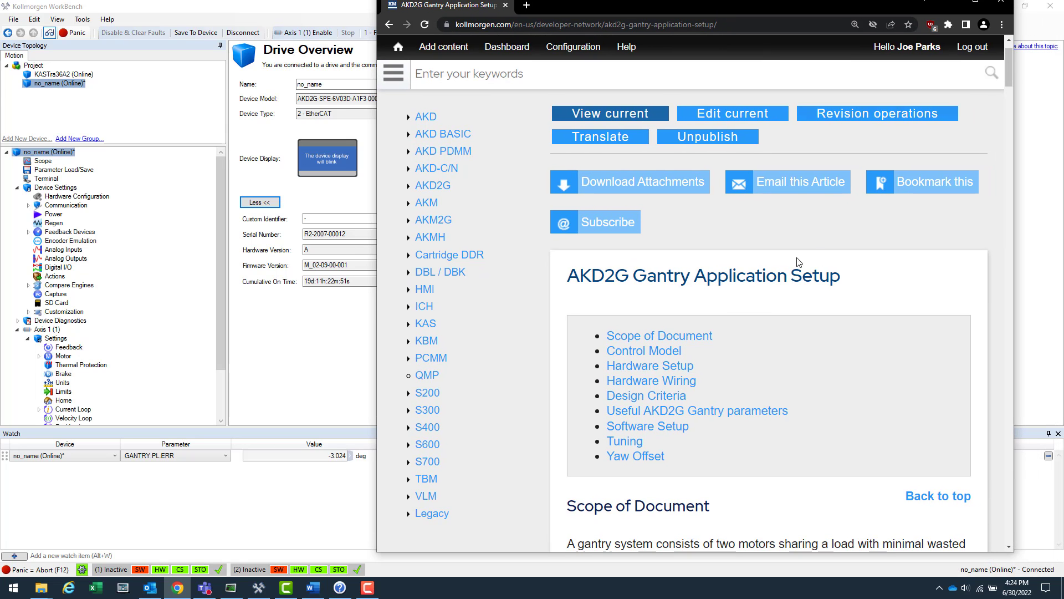
scroll(843, 292, "down", 1)
scroll(843, 293, "down", 10)
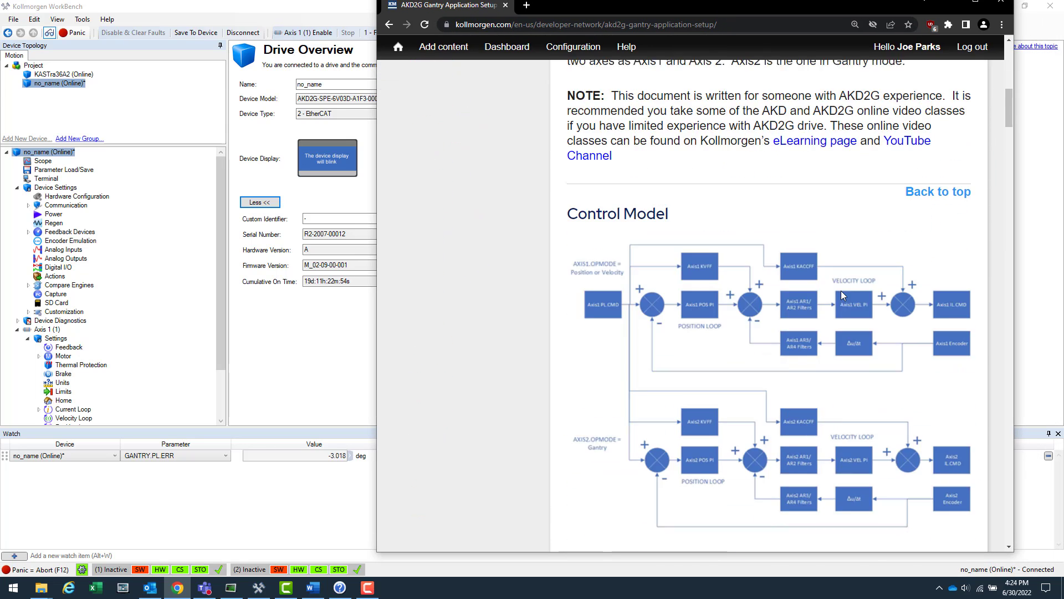
scroll(713, 367, "up", 1)
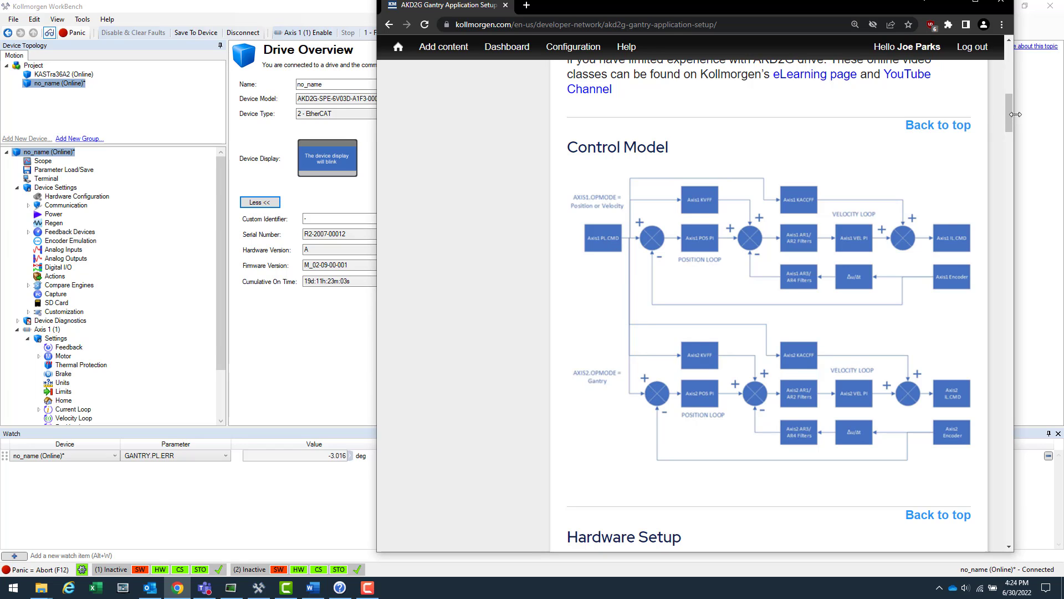
left_click_drag(1012, 124, 1017, 277)
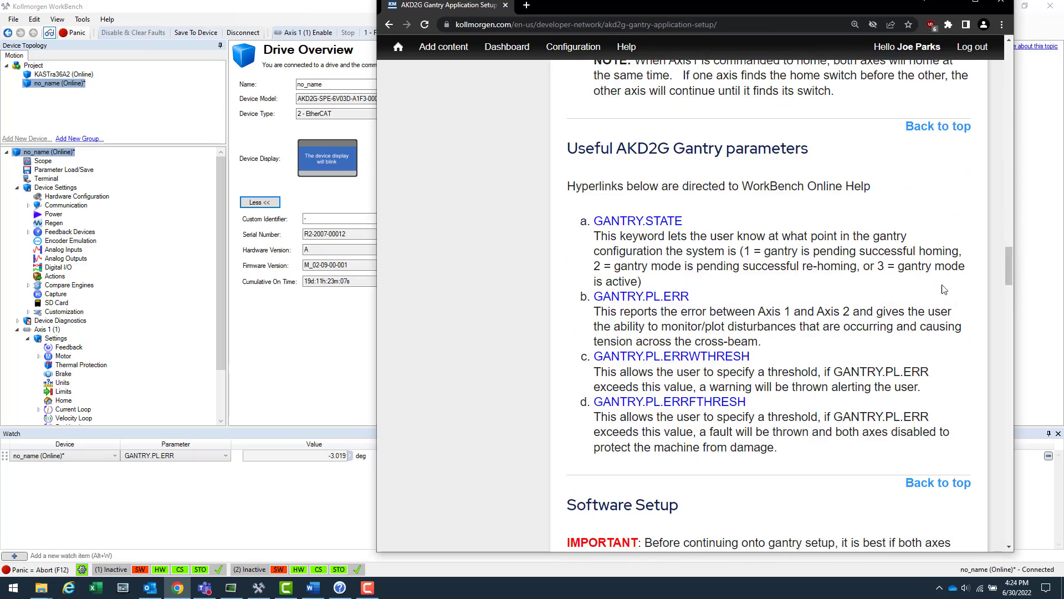
Step: Scroll the gantry article up through Design Criteria to the Hardware Setup section
scroll(620, 264, "down", 1)
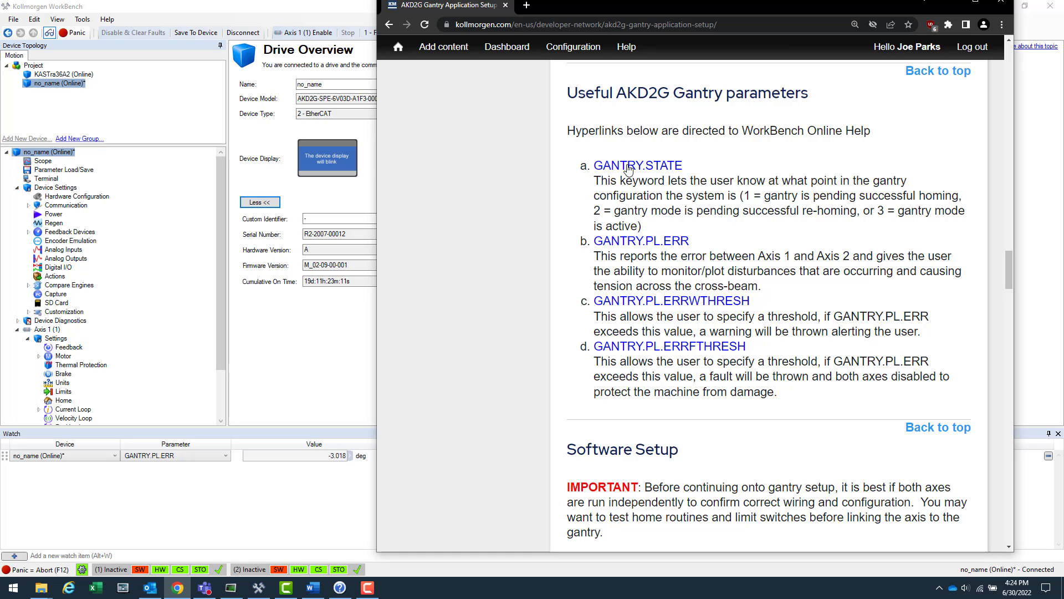
scroll(634, 307, "down", 3)
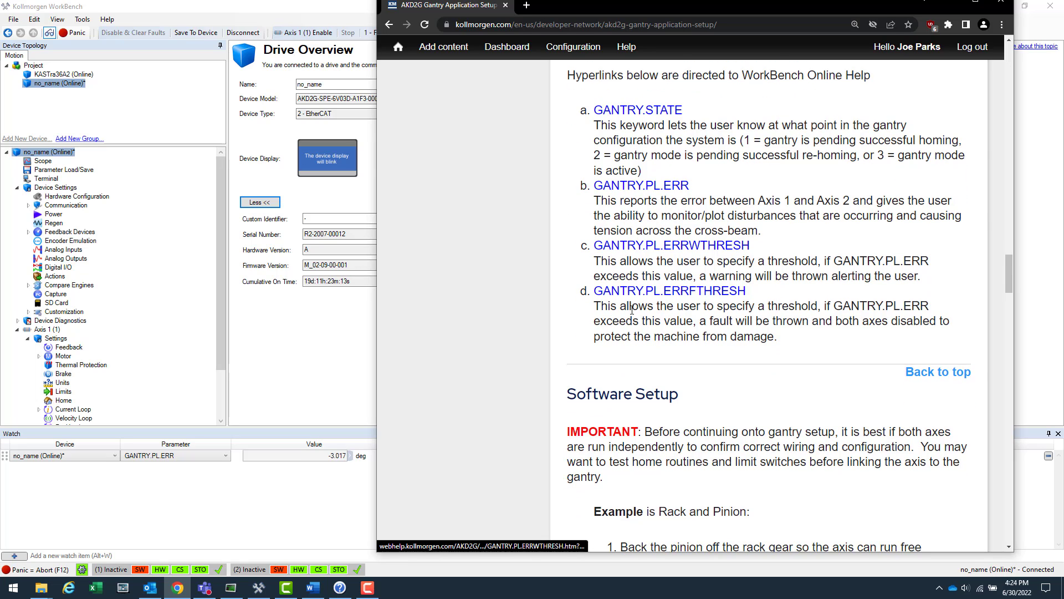
scroll(617, 131, "up", 1)
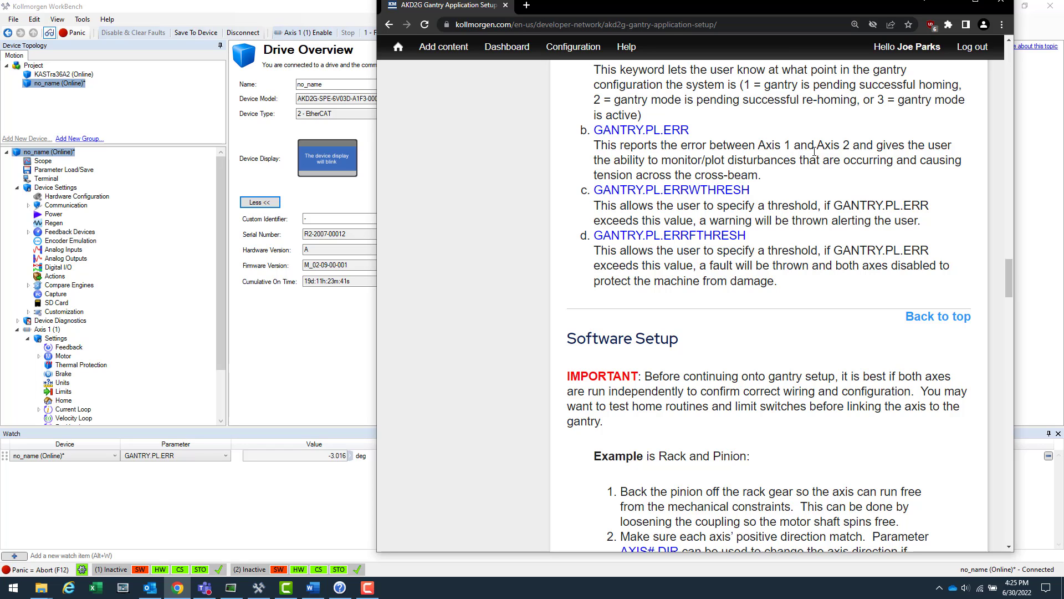
scroll(783, 157, "up", 2)
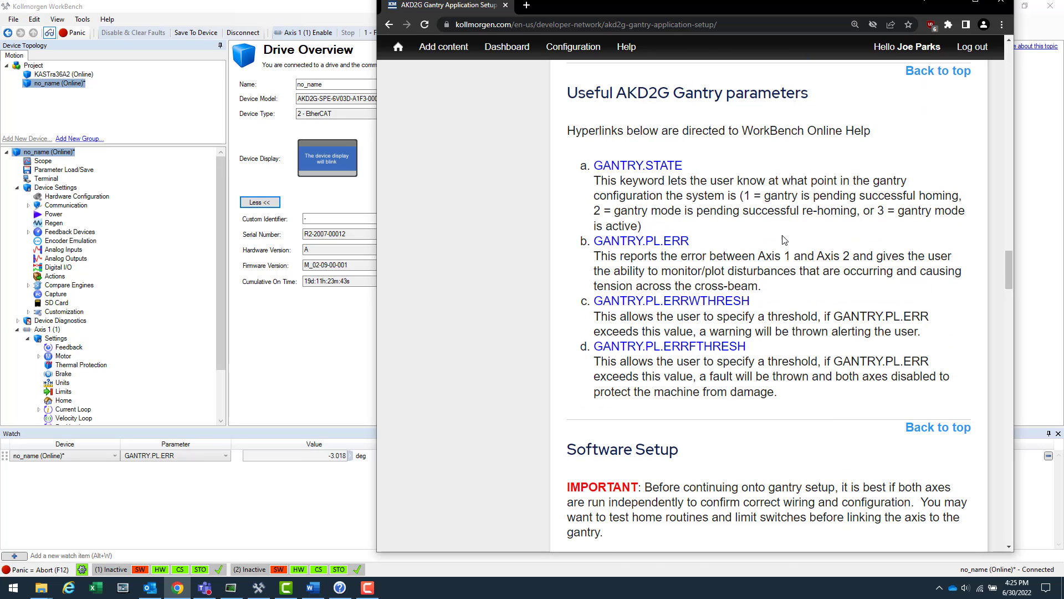
scroll(783, 243, "up", 13)
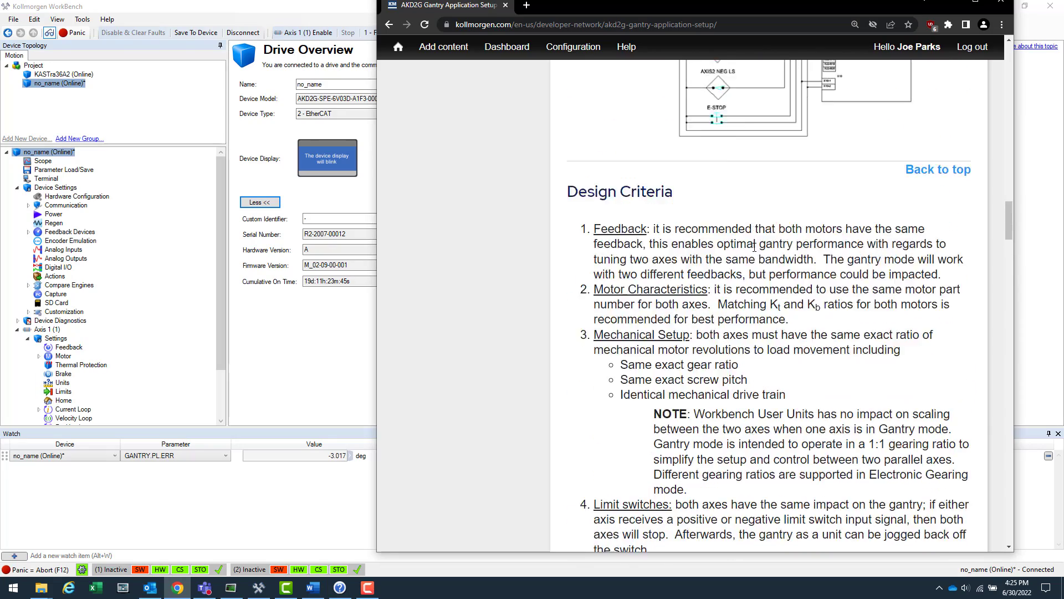
scroll(754, 247, "up", 20)
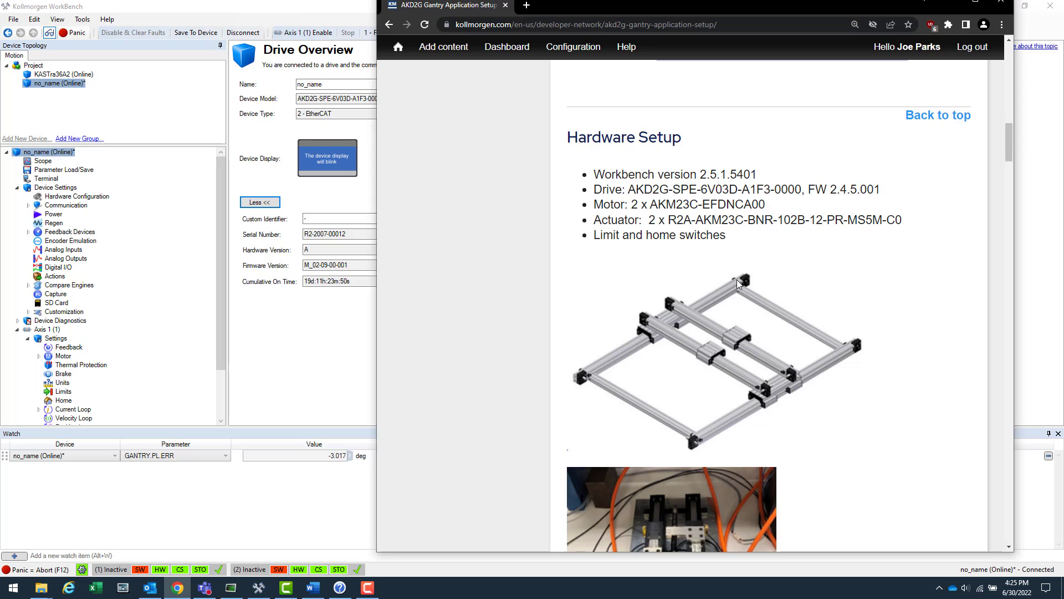
Step: Back in WorkBench, change Axis 2's command source from 4 - Gantry to 1 - FieldBus
left_click(353, 352)
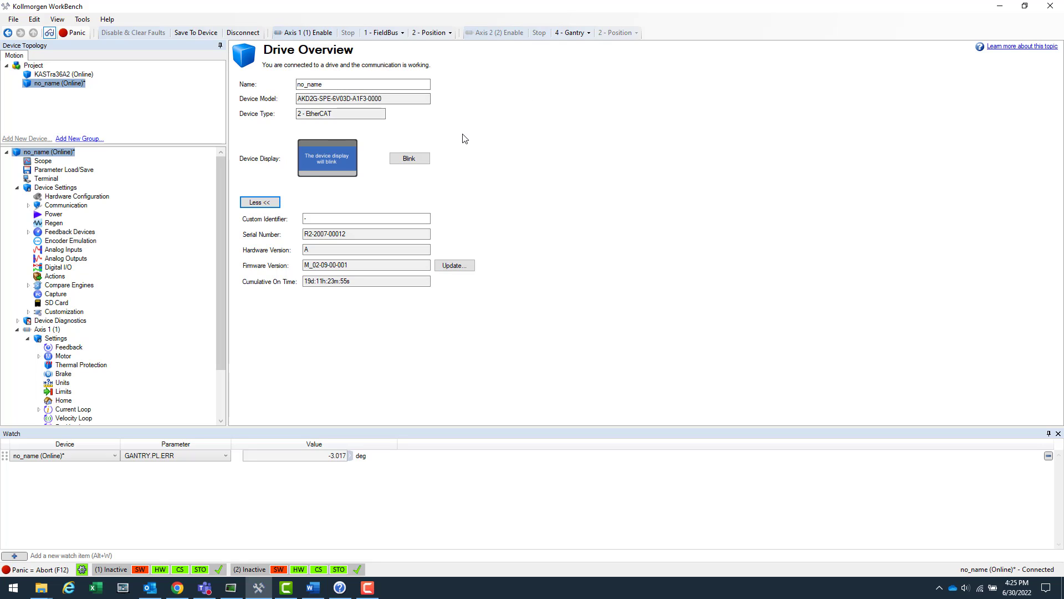
left_click(580, 34)
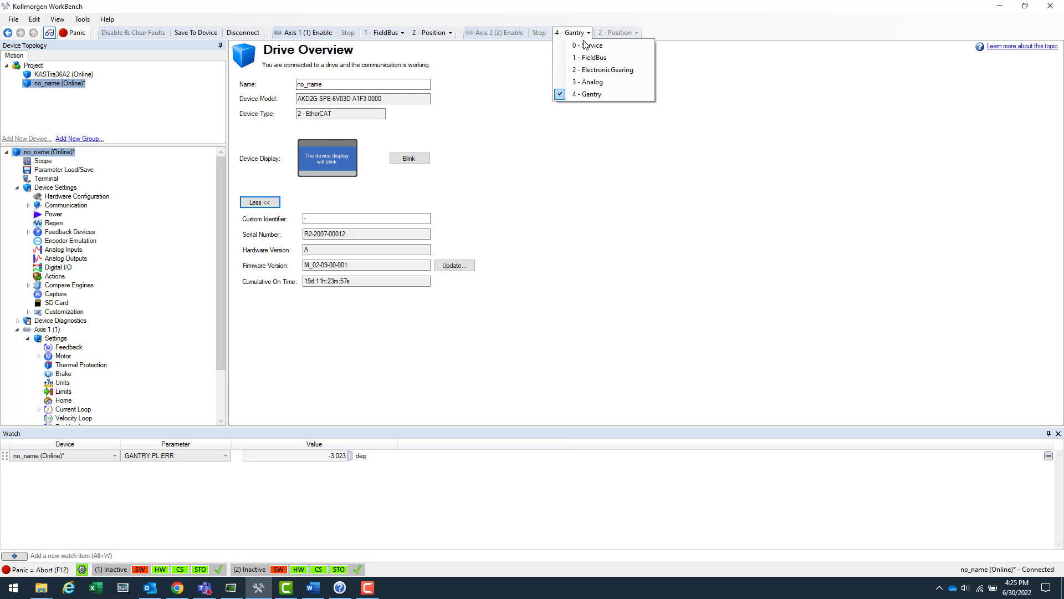
left_click(604, 95)
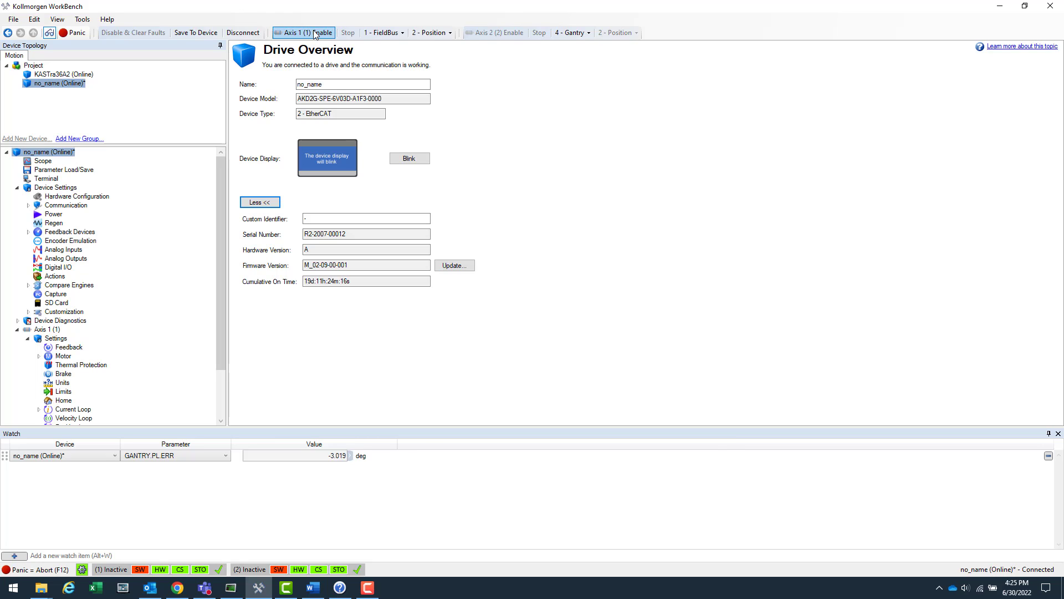
left_click(576, 32)
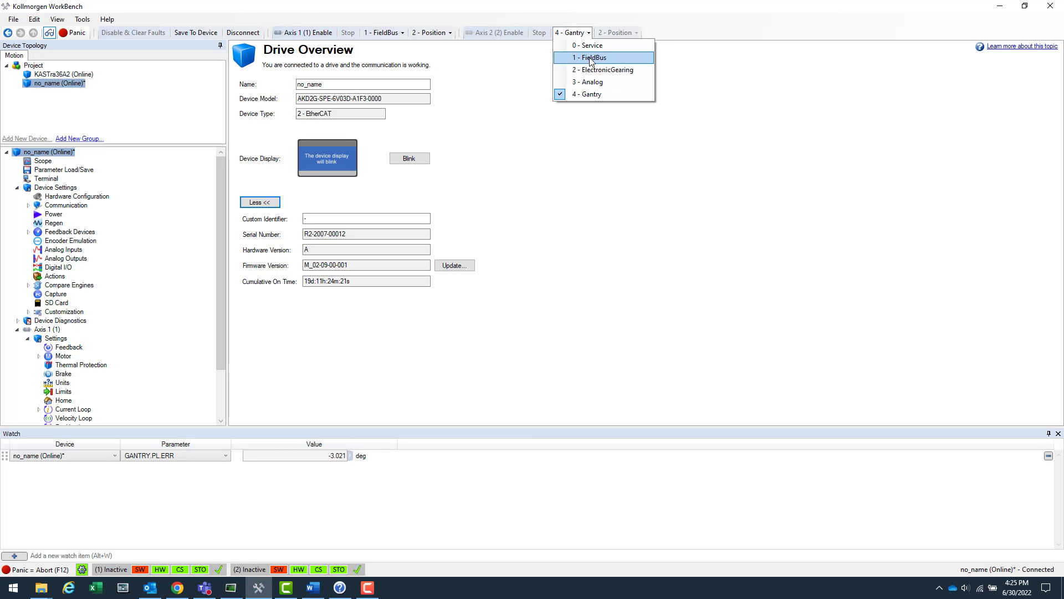
left_click(591, 58)
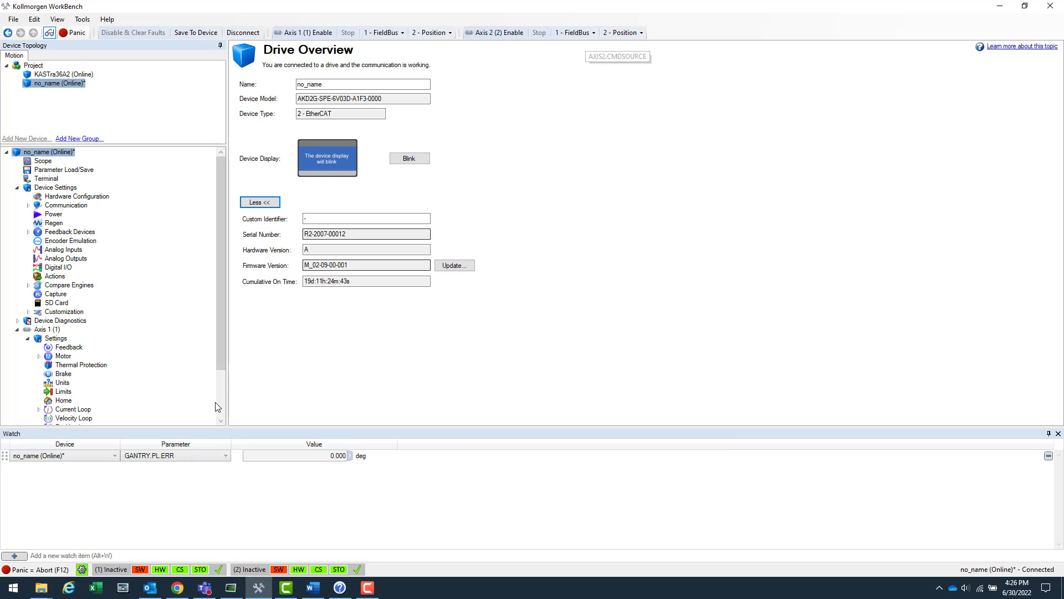
Step: Check the AKD2G_1 drive's CoE init commands in Automation Suite, then return to WorkBench
left_click(231, 588)
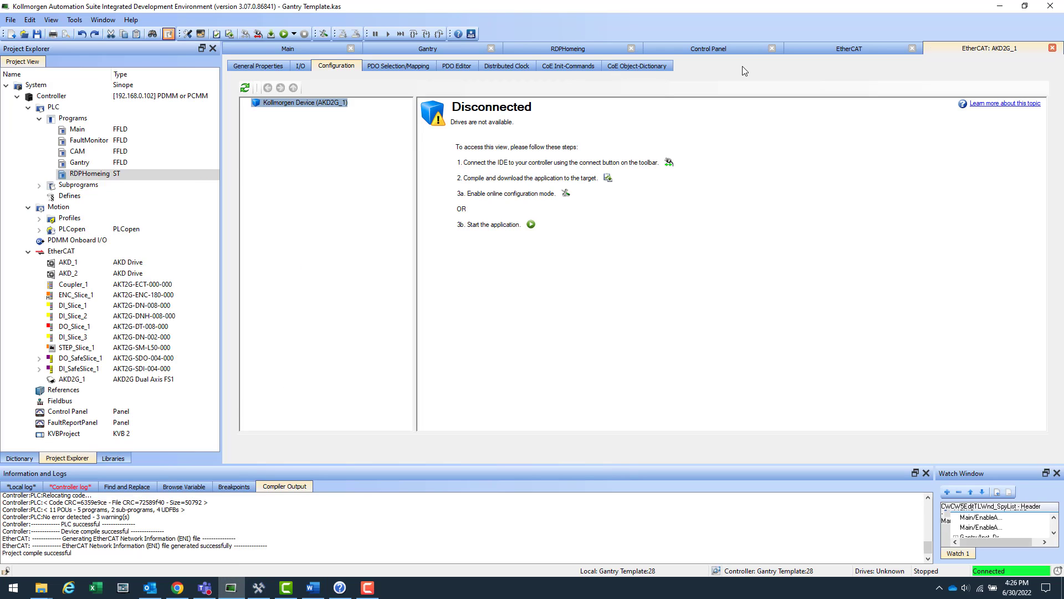
left_click(574, 69)
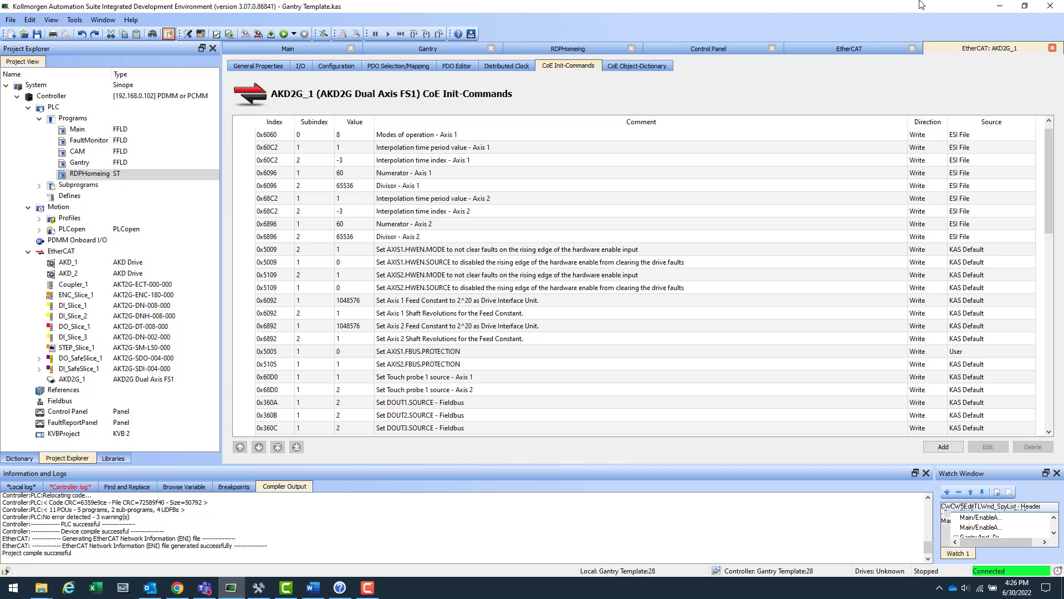
left_click(1002, 7)
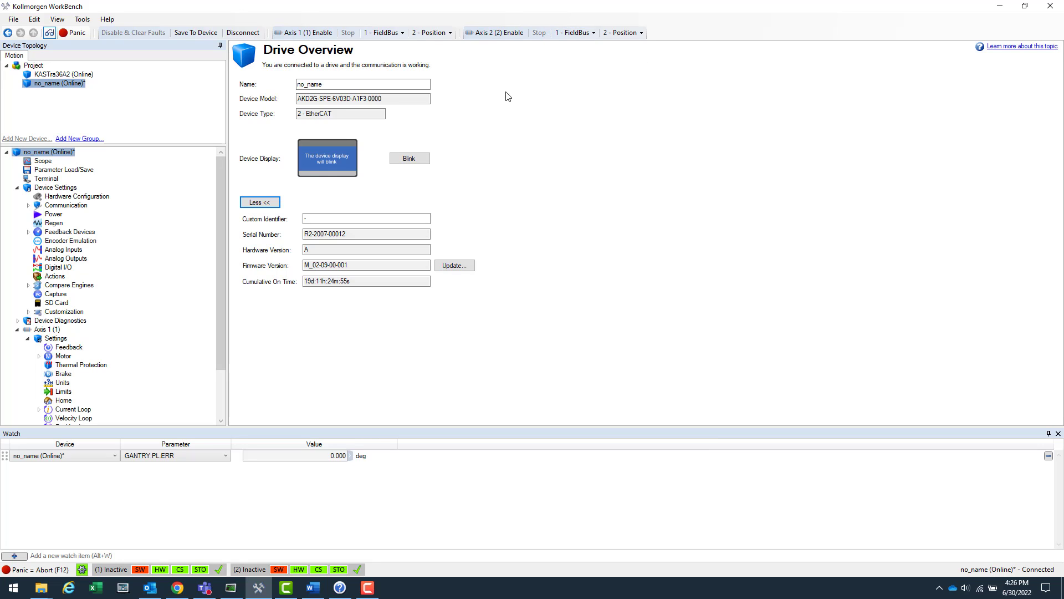
Step: Set Axis 2's command source to 4 - Gantry, then back to 1 - FieldBus
left_click(574, 33)
left_click(586, 95)
left_click(571, 33)
left_click(579, 56)
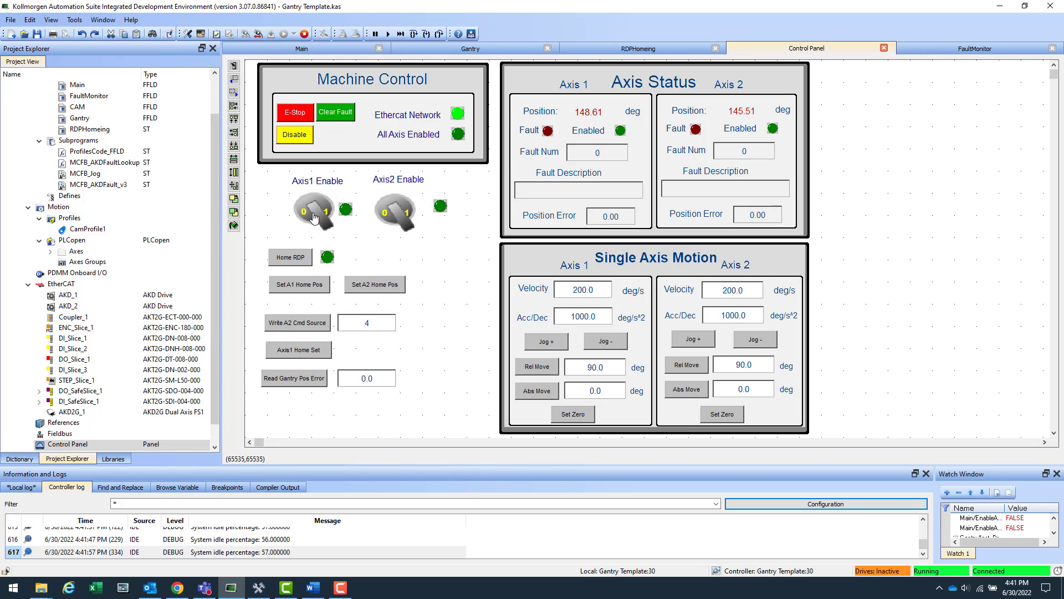
Step: Enable Axis 1 and check the drive's motion status in WorkBench
left_click(313, 218)
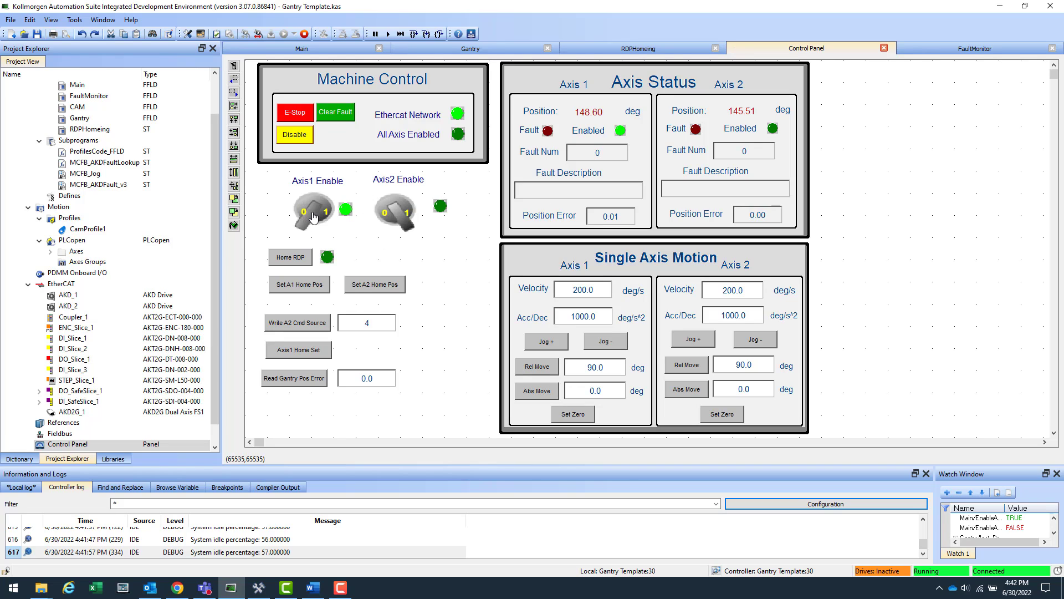
left_click(258, 587)
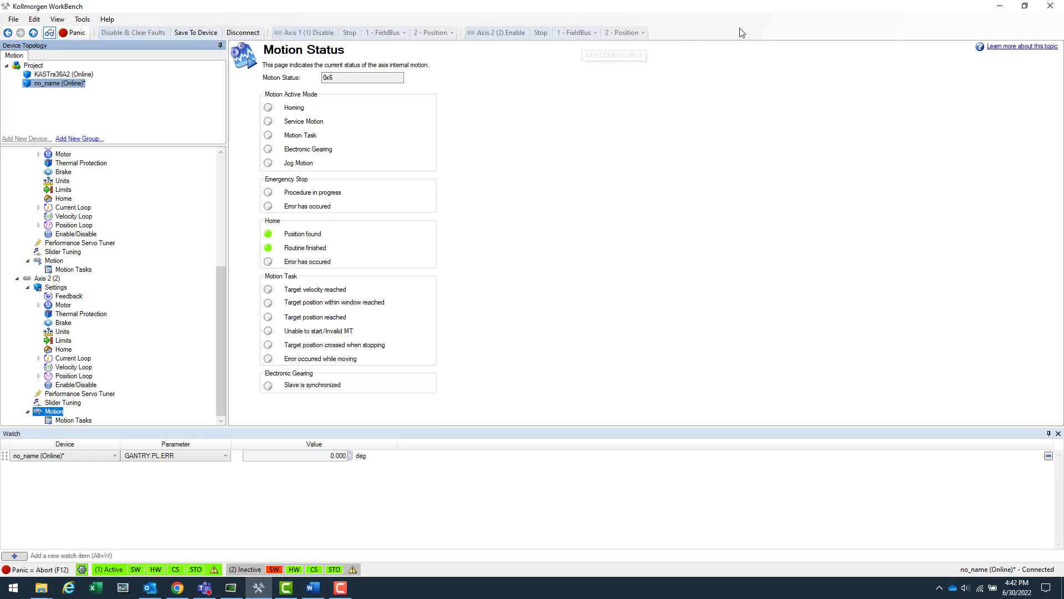
left_click(1001, 7)
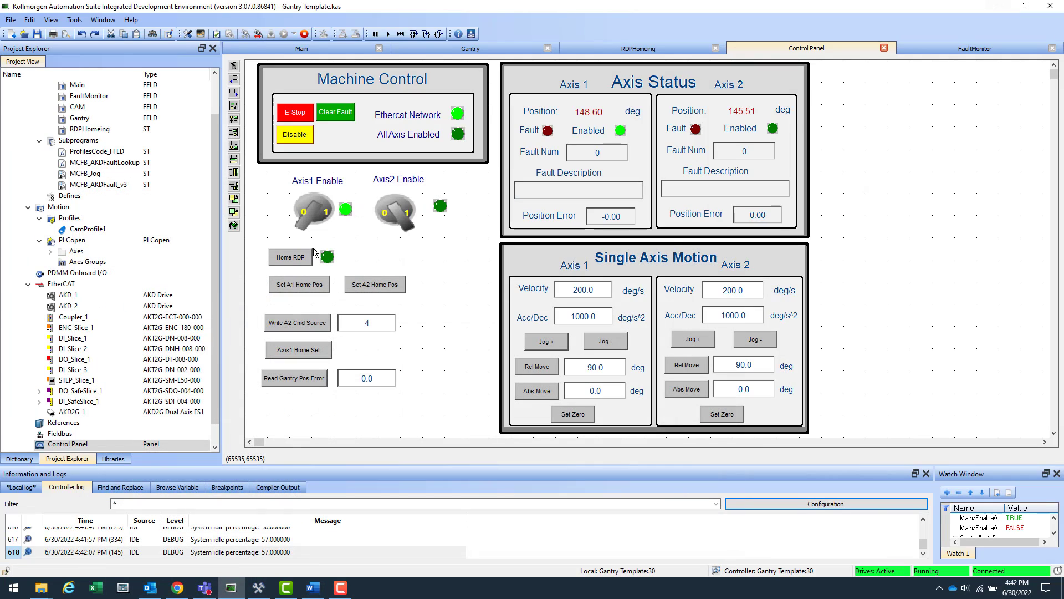
Step: Jog Axis 1 positive and negative with Axis 2 following, then disable Axis 1 and enable Axis 2
left_click(561, 346)
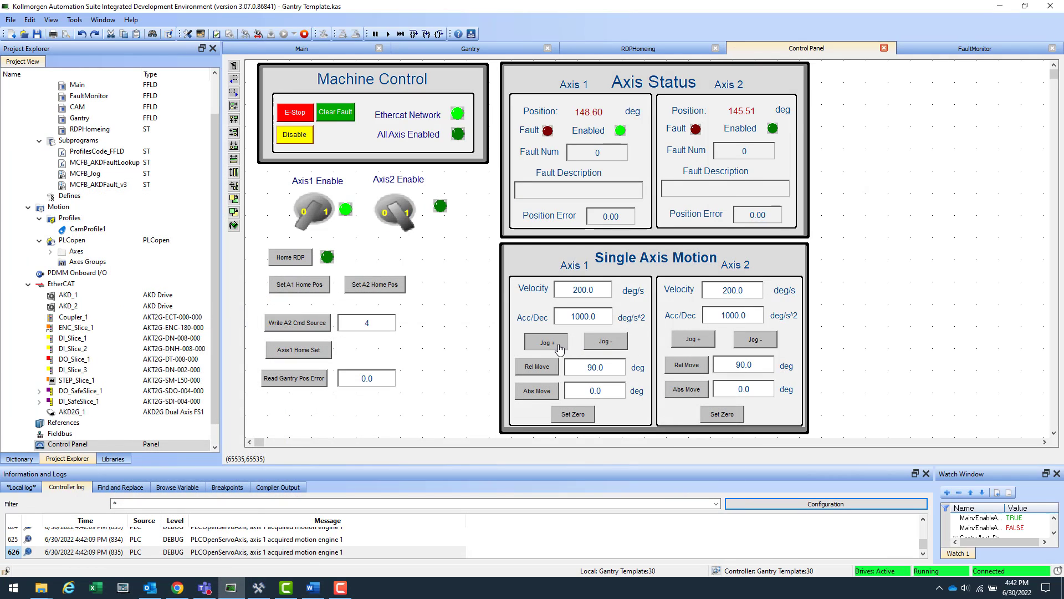
left_click(605, 342)
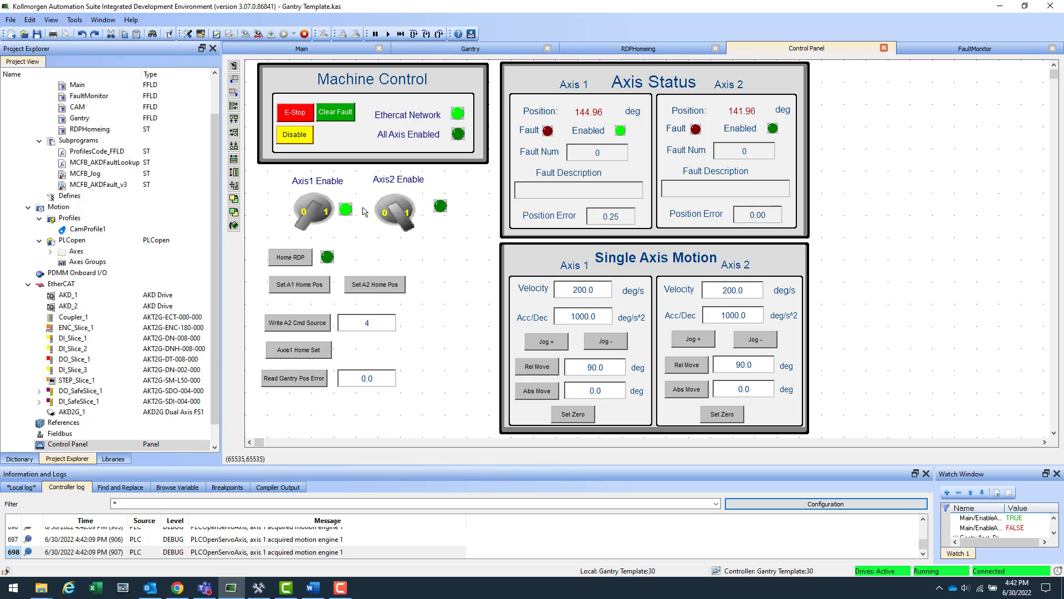
left_click(404, 219)
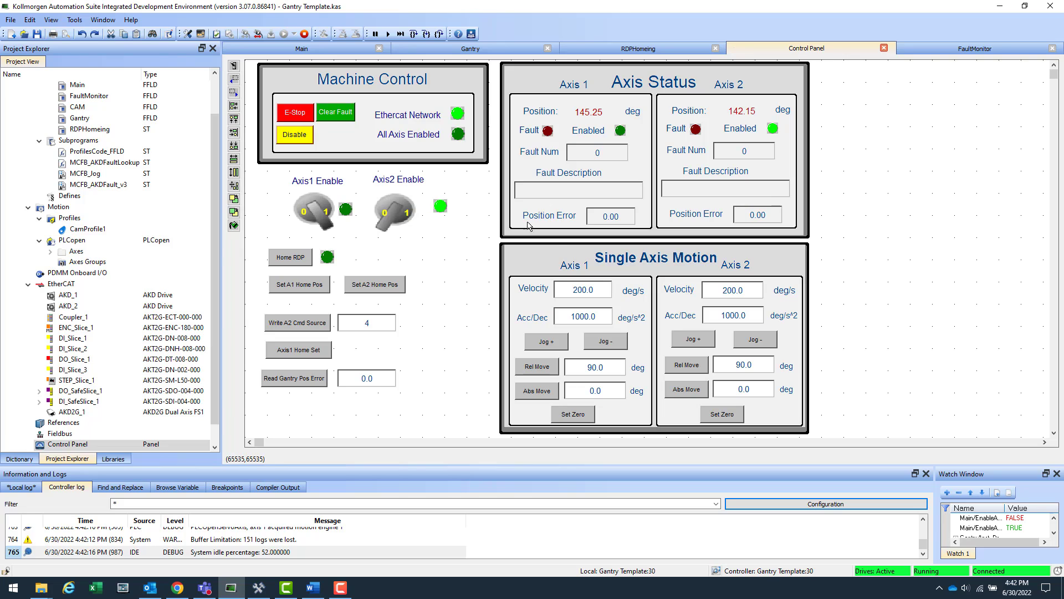
Step: Jog Axis 2 positive and negative, then disable it
left_click(709, 346)
left_click(756, 344)
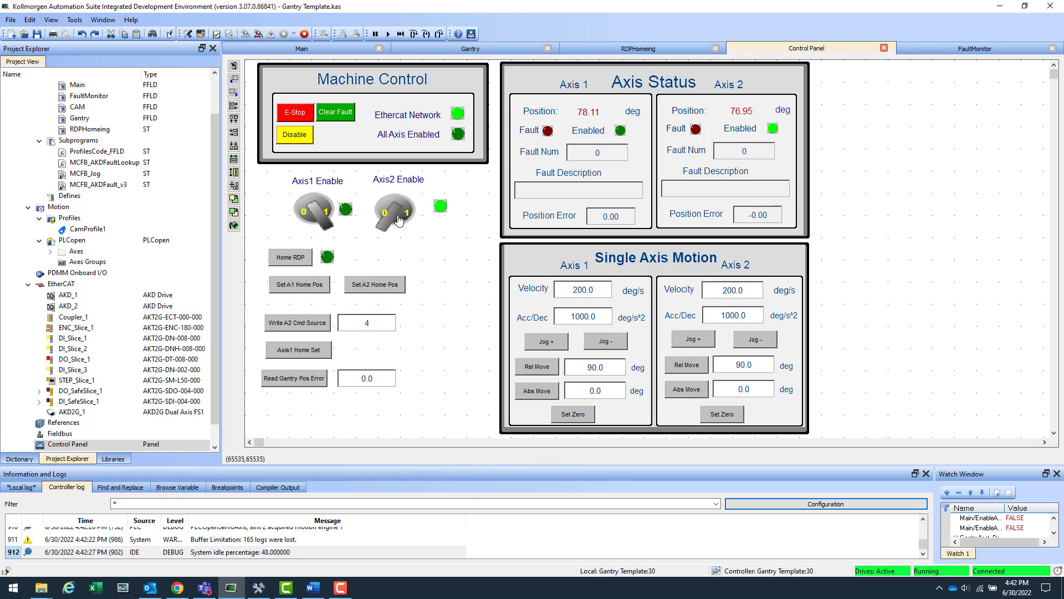
left_click(398, 219)
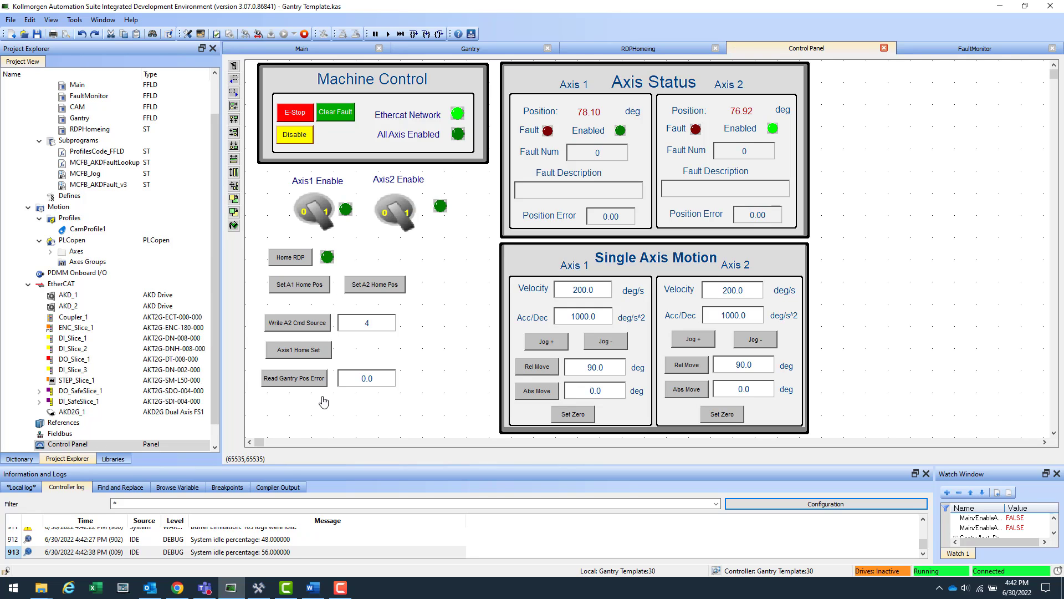
Step: Check the drive in WorkBench, then open the Gantry ladder program in KAS
left_click(259, 585)
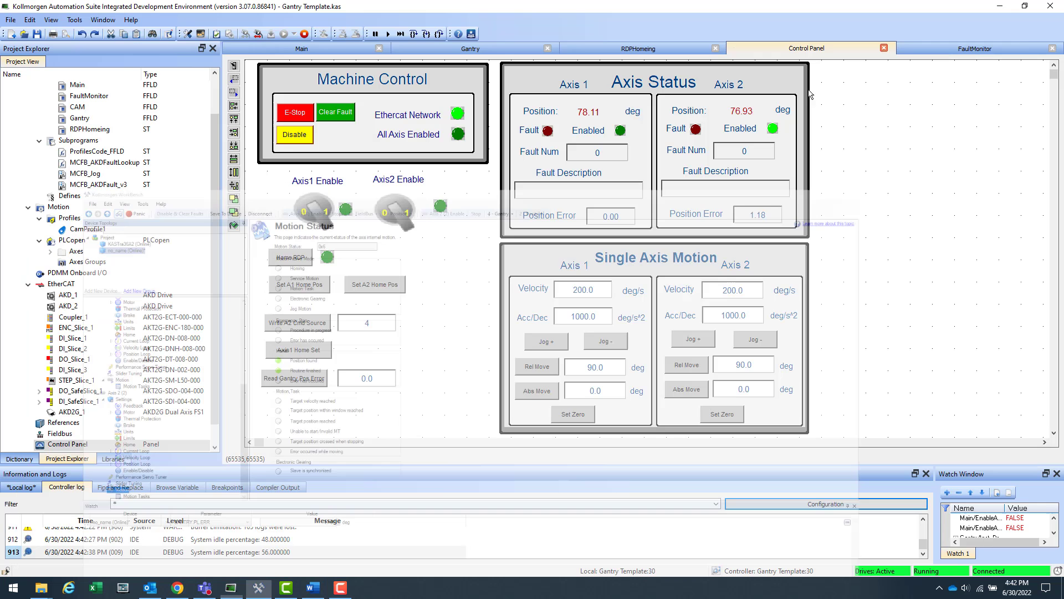
left_click(999, 7)
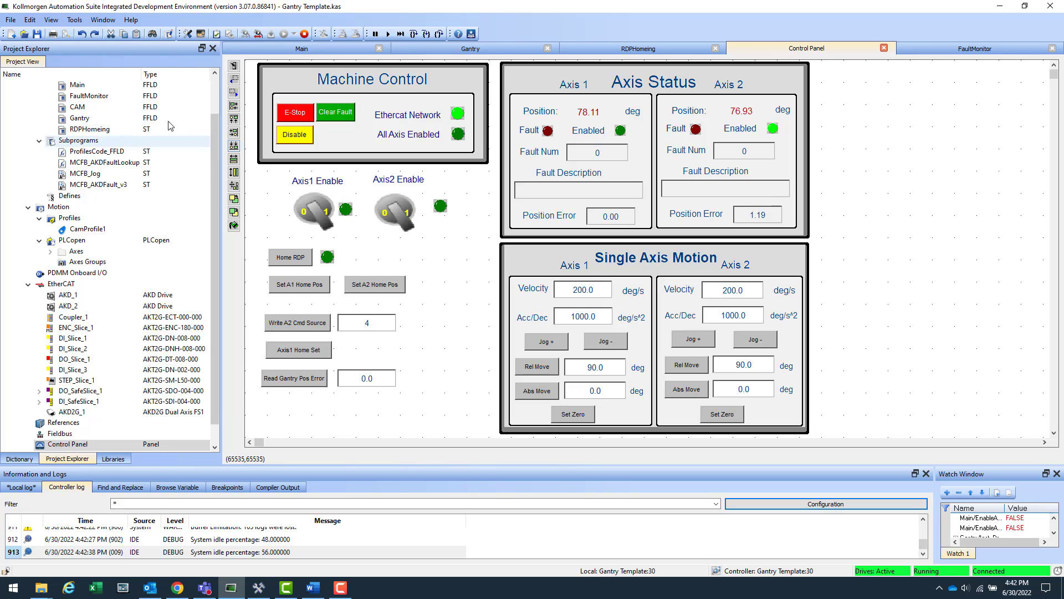
double_click(91, 120)
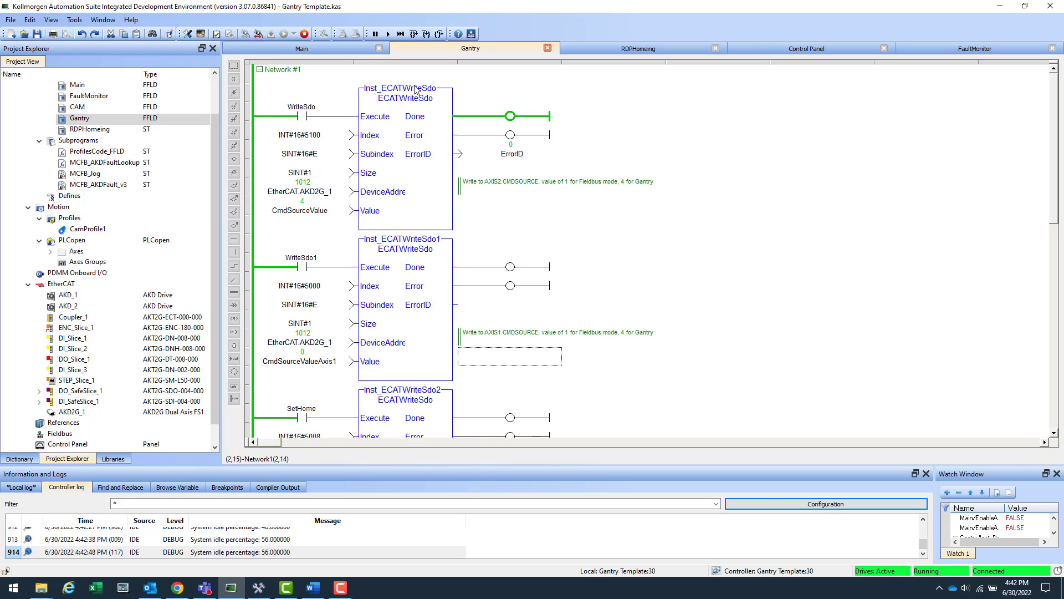
Step: Review the AXIS1 and AXIS2 command source ECATWriteSdo blocks and their CmdSourceValue input
left_click(417, 189)
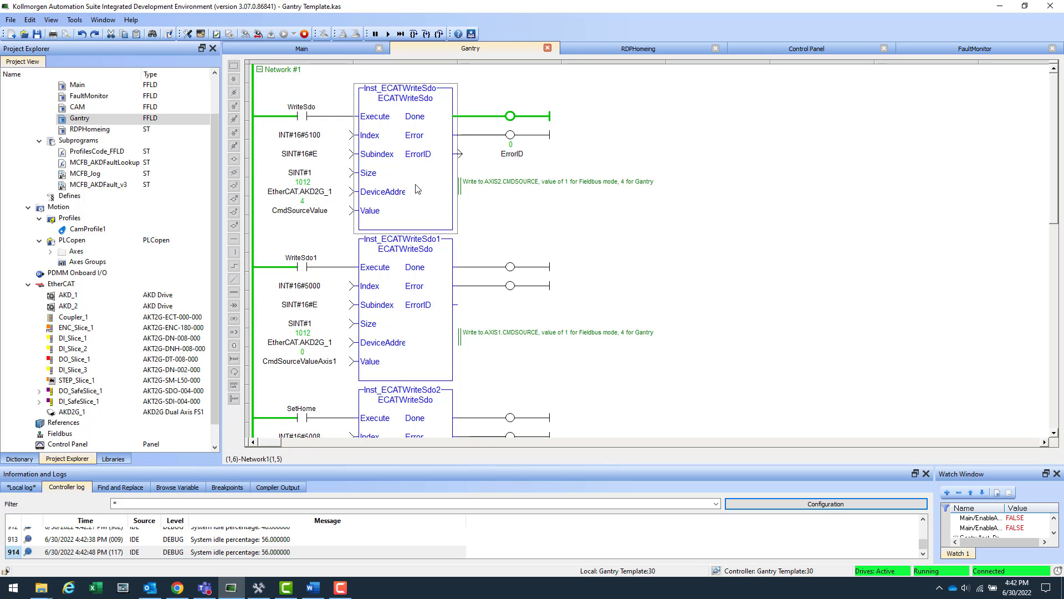
left_click(433, 279)
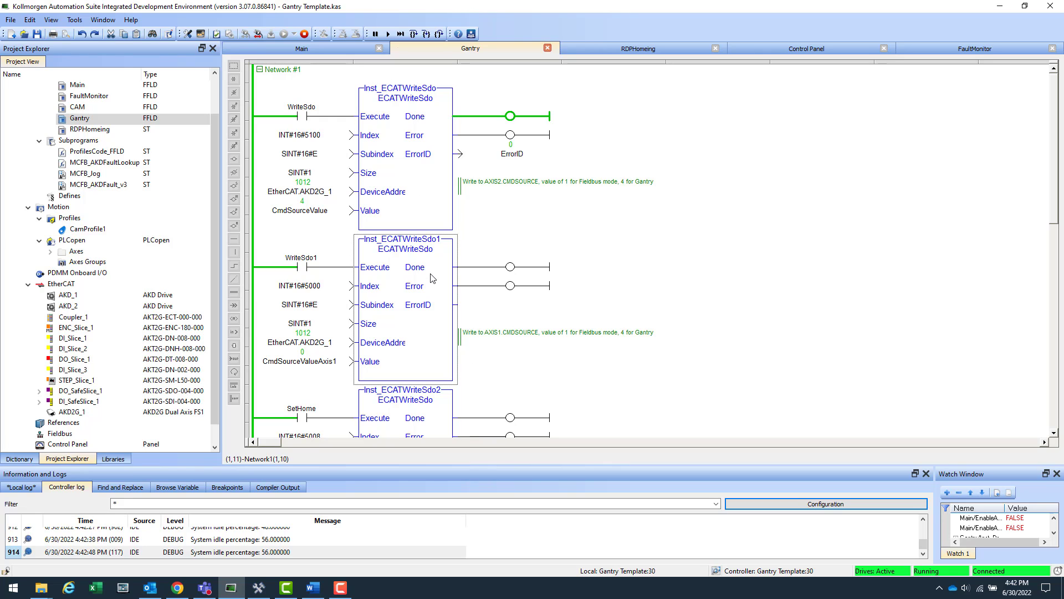
left_click(420, 214)
left_click(429, 198)
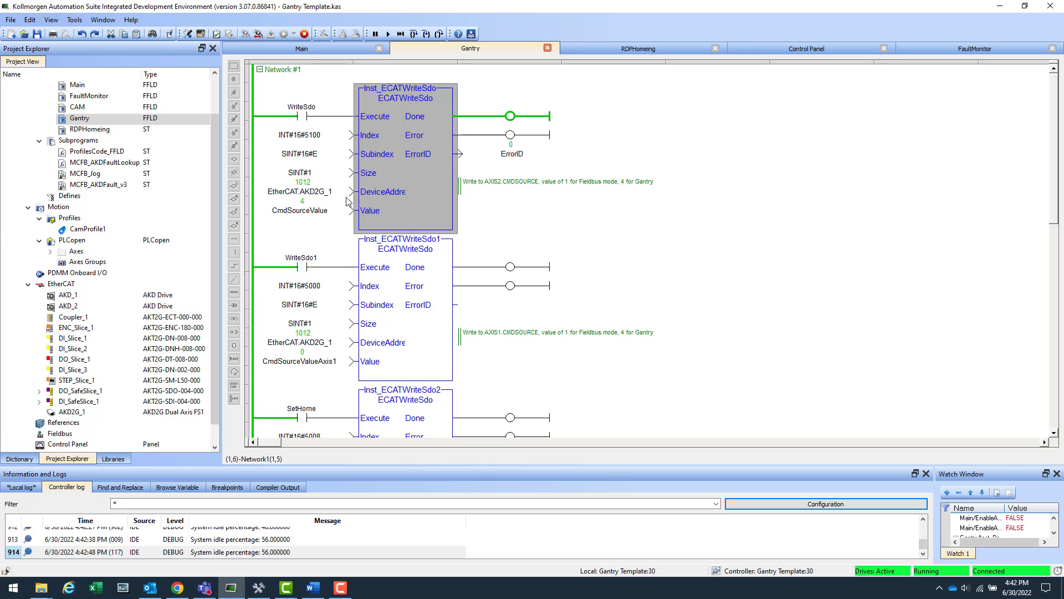
left_click(298, 211)
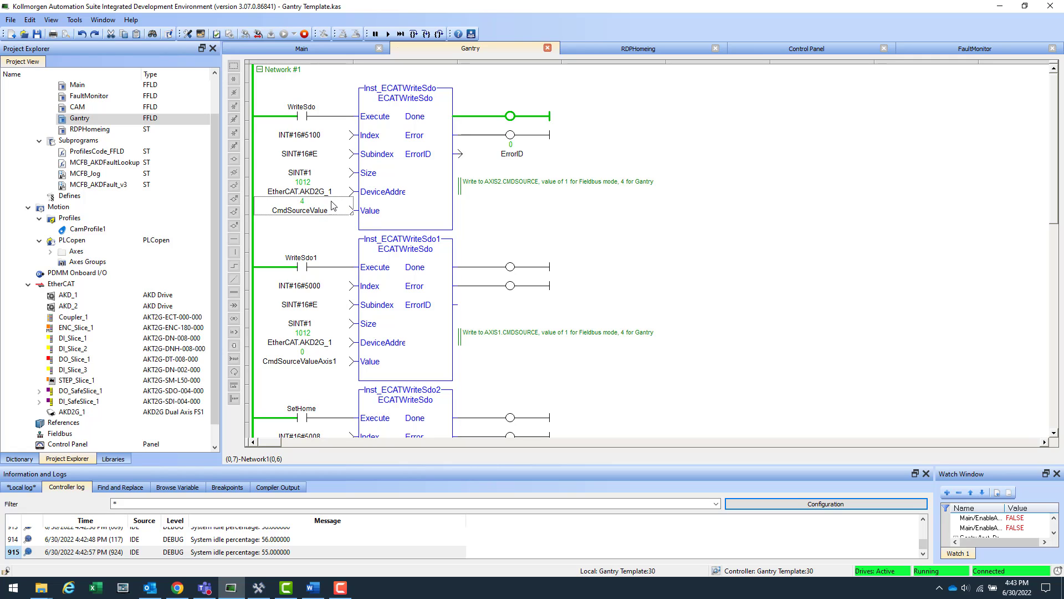
left_click(317, 214)
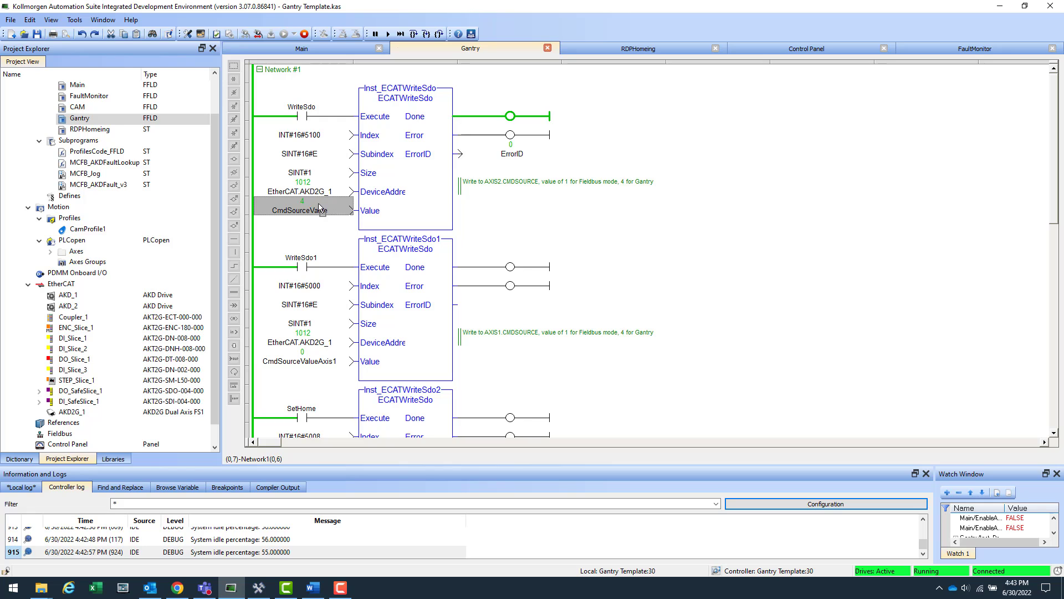
left_click(353, 191)
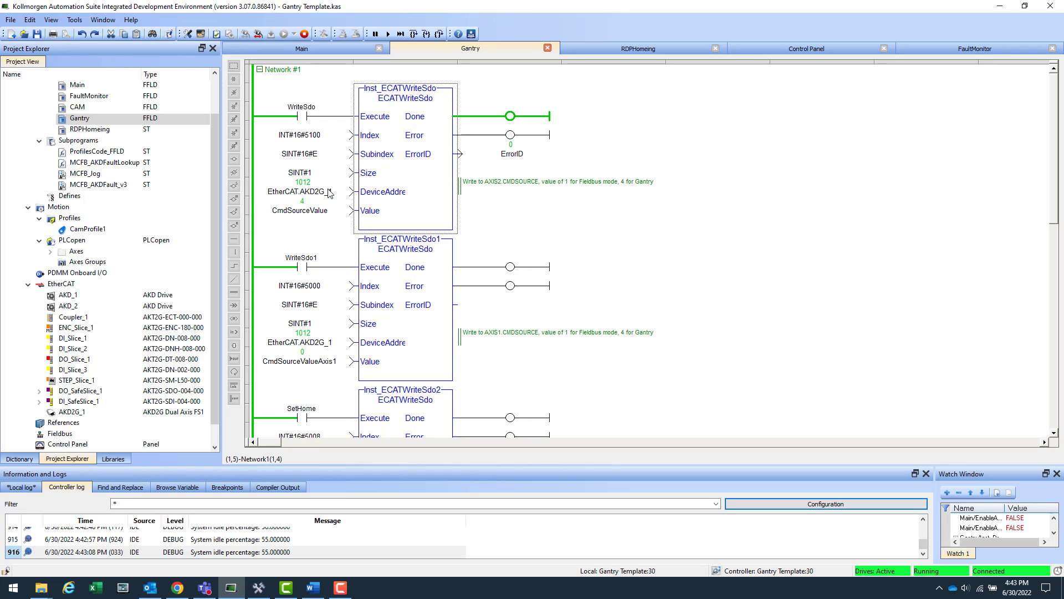
Step: Scroll down to the SetHome writes and the DriveParamRead of GANTRY.PL.ERR into GantryPositionError
scroll(329, 193, "down", 4)
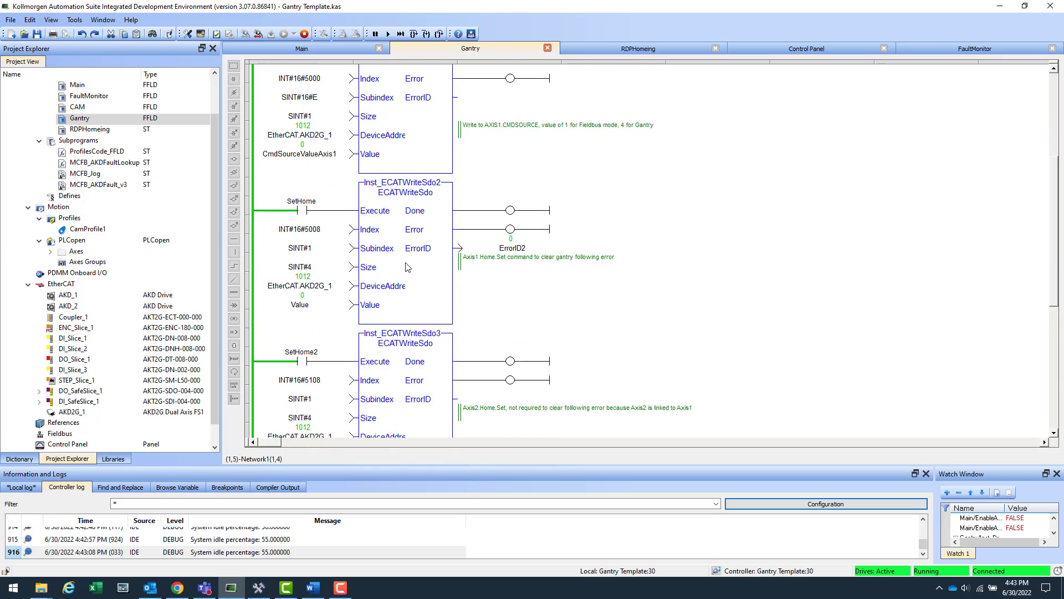
scroll(408, 267, "down", 1)
scroll(392, 221, "down", 1)
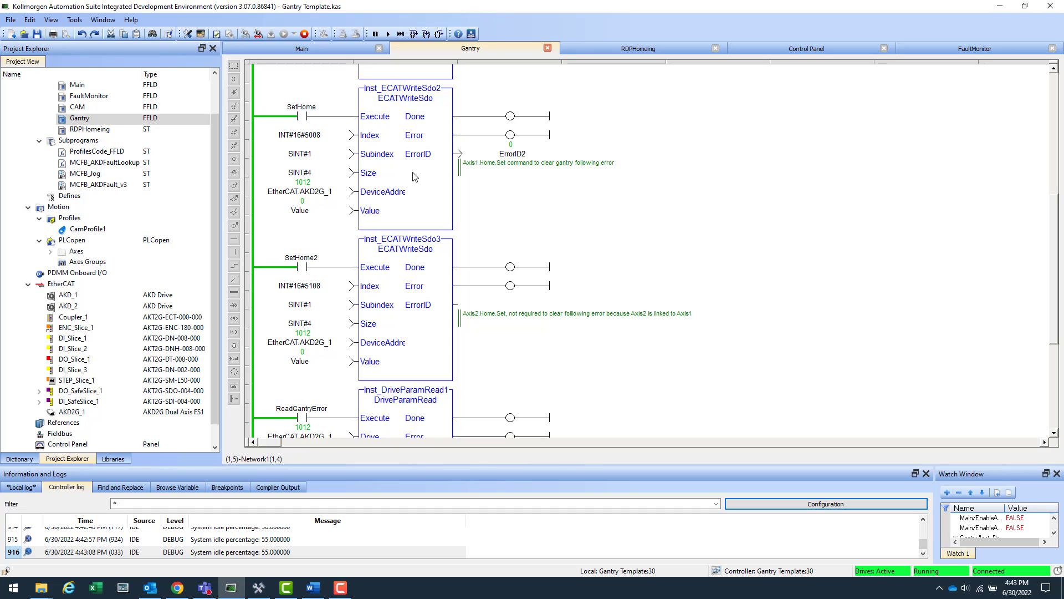
scroll(404, 210, "down", 1)
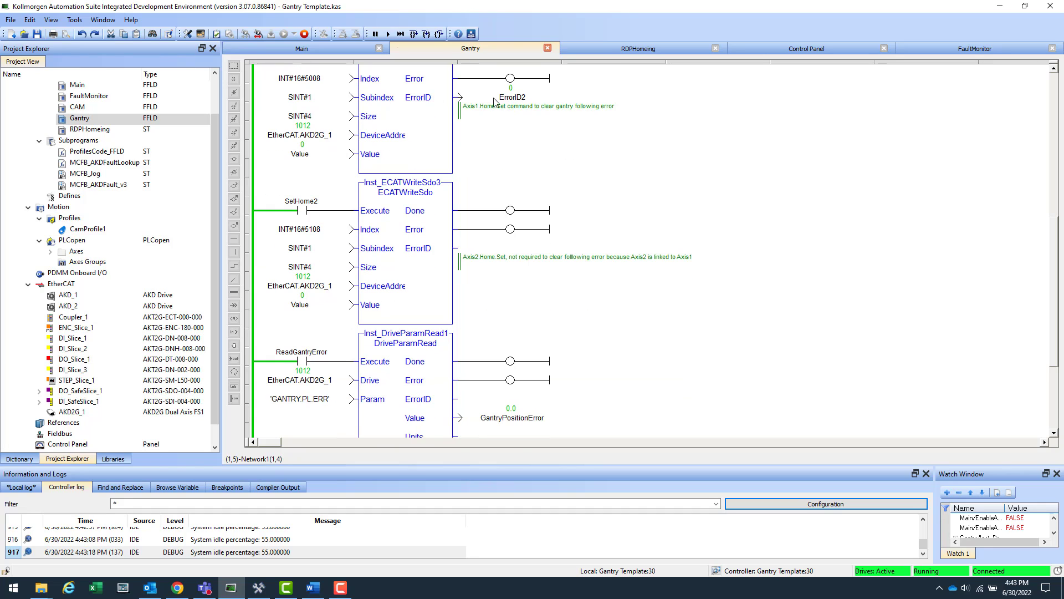
Step: Open the RDPHomeing homing program and scroll through its code
double_click(128, 131)
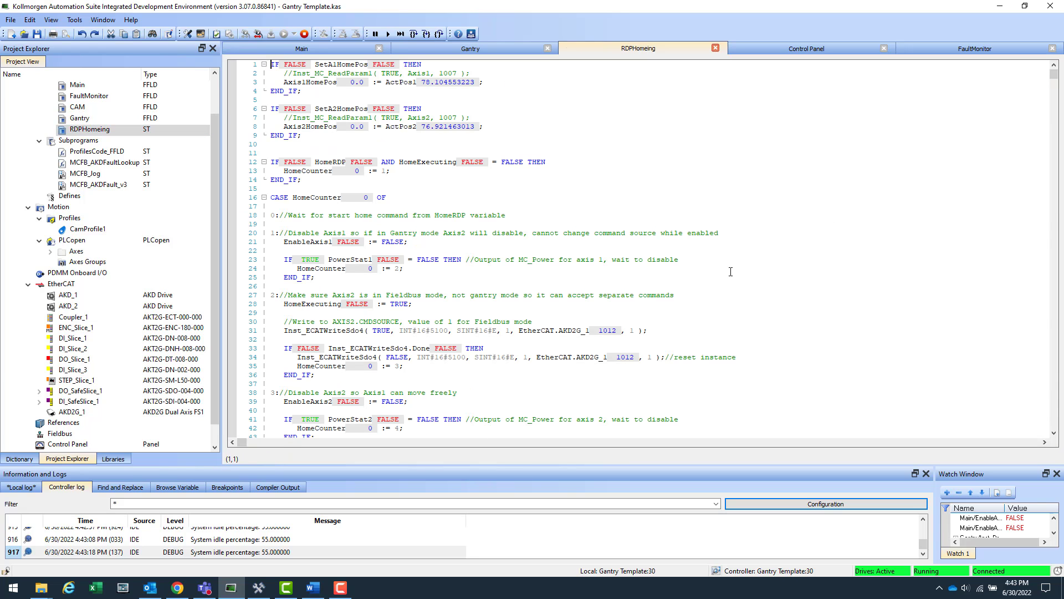
scroll(363, 130, "down", 4)
scroll(383, 145, "up", 4)
scroll(412, 155, "down", 2)
scroll(403, 183, "down", 4)
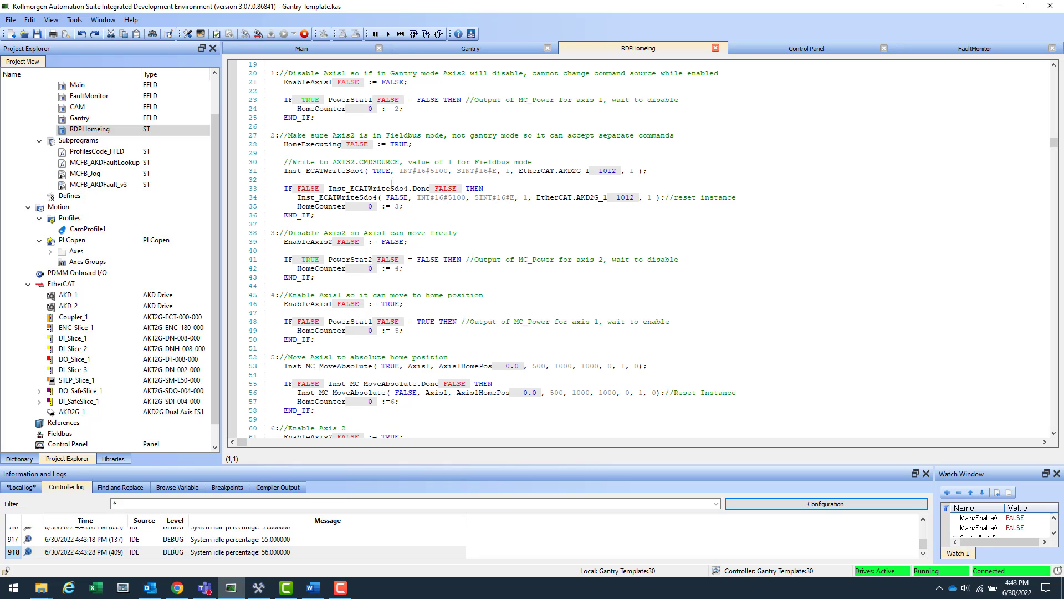
scroll(463, 204, "down", 11)
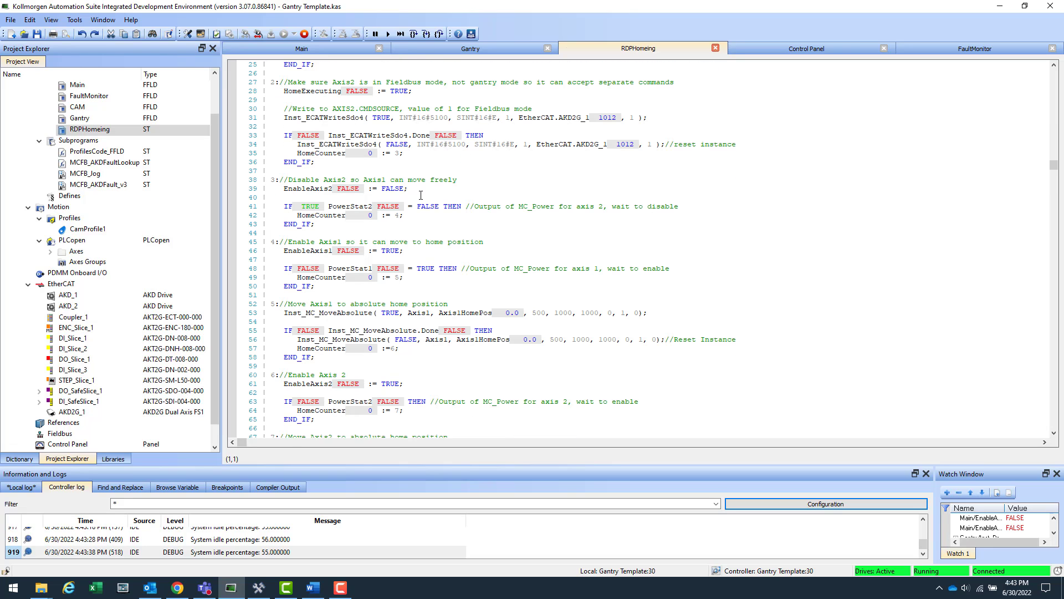
scroll(427, 197, "down", 2)
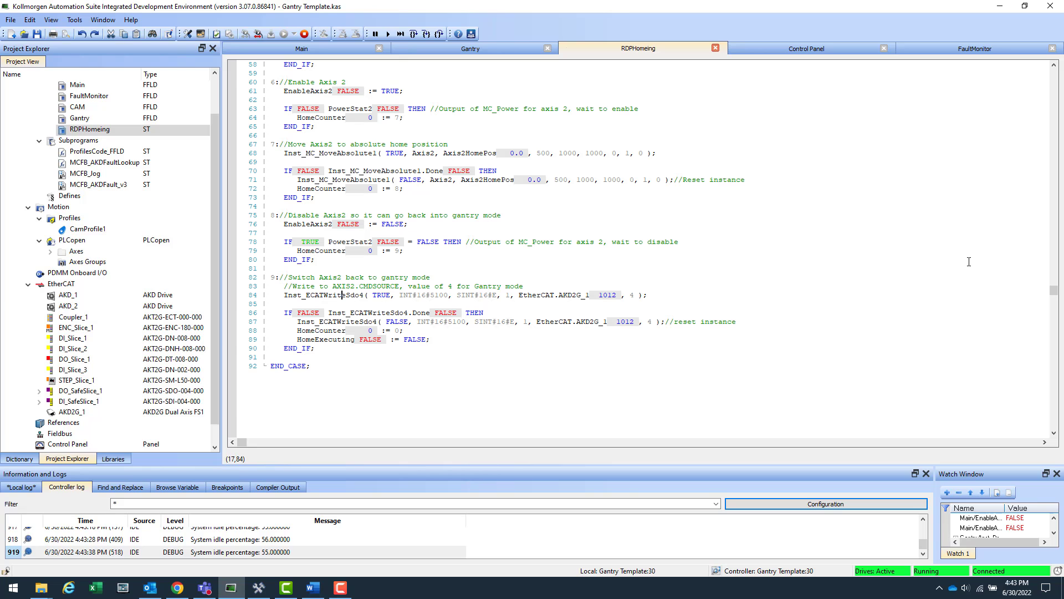
scroll(653, 245, "up", 10)
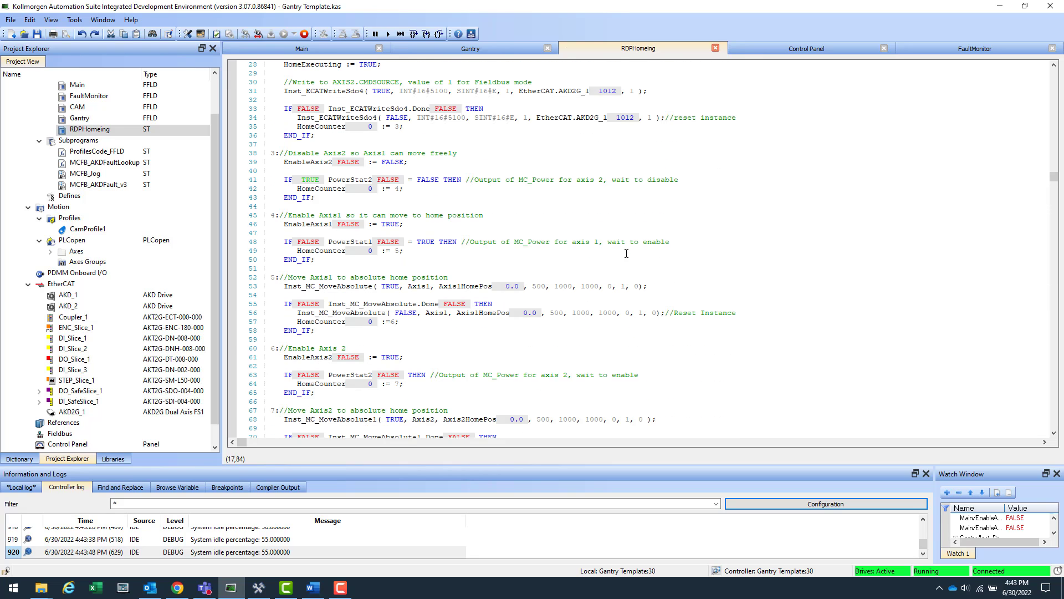
scroll(627, 253, "up", 8)
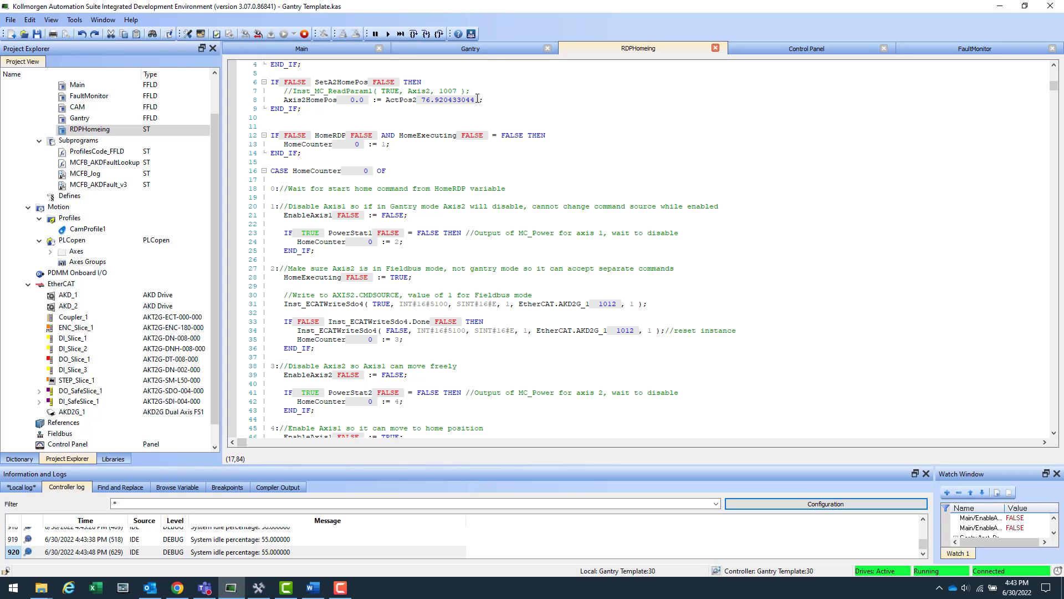
Step: Return to the Gantry ladder program and scroll to its ECATWriteSdo blocks
left_click(494, 46)
scroll(450, 201, "down", 2)
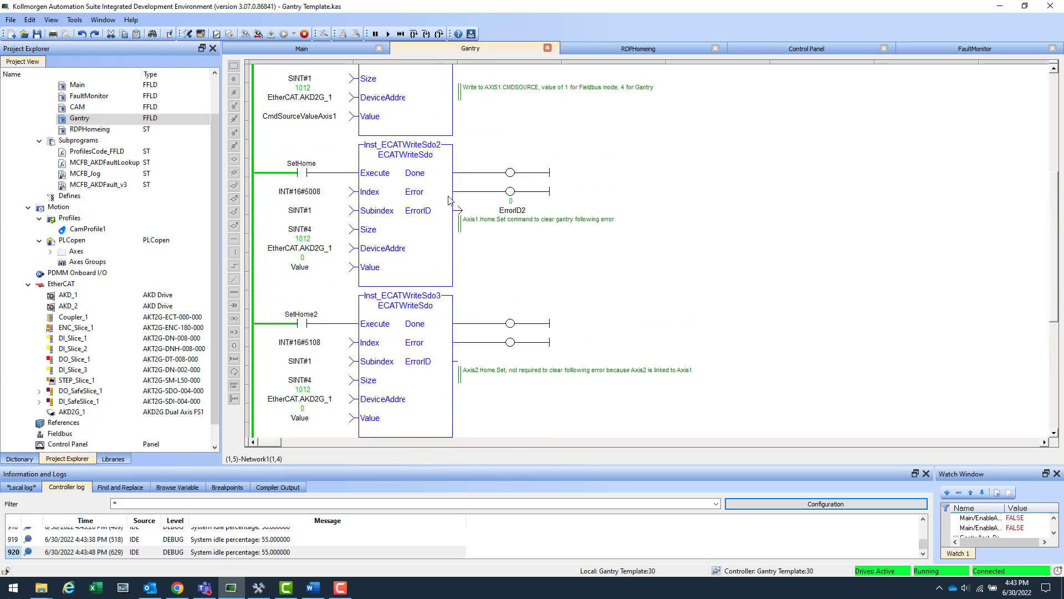
scroll(449, 200, "up", 5)
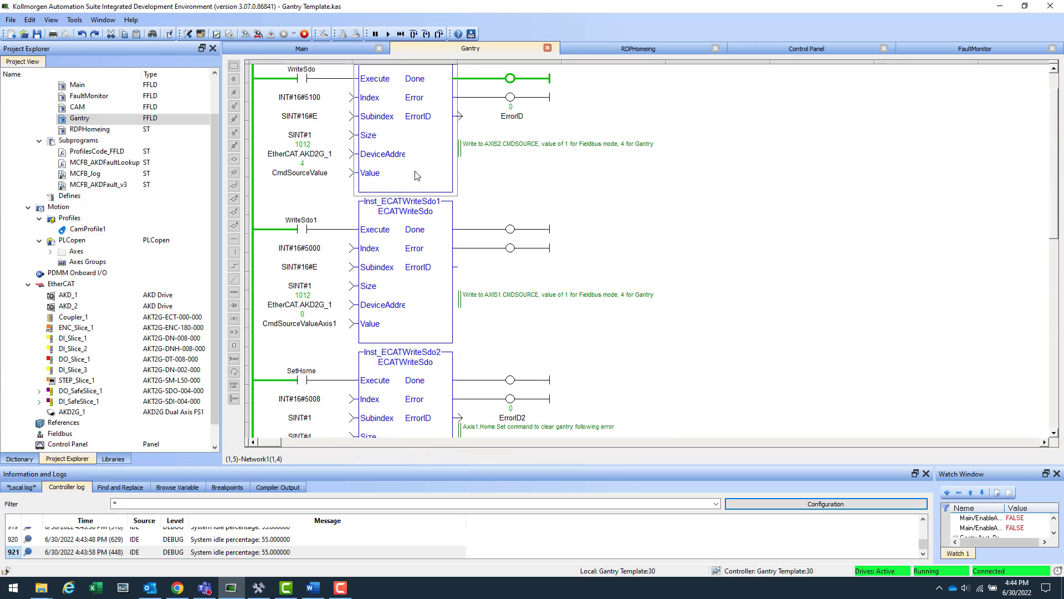
Step: Bring up the machine Control Panel, selecting the RDPHomeing and Gantry programs in the project
left_click(790, 52)
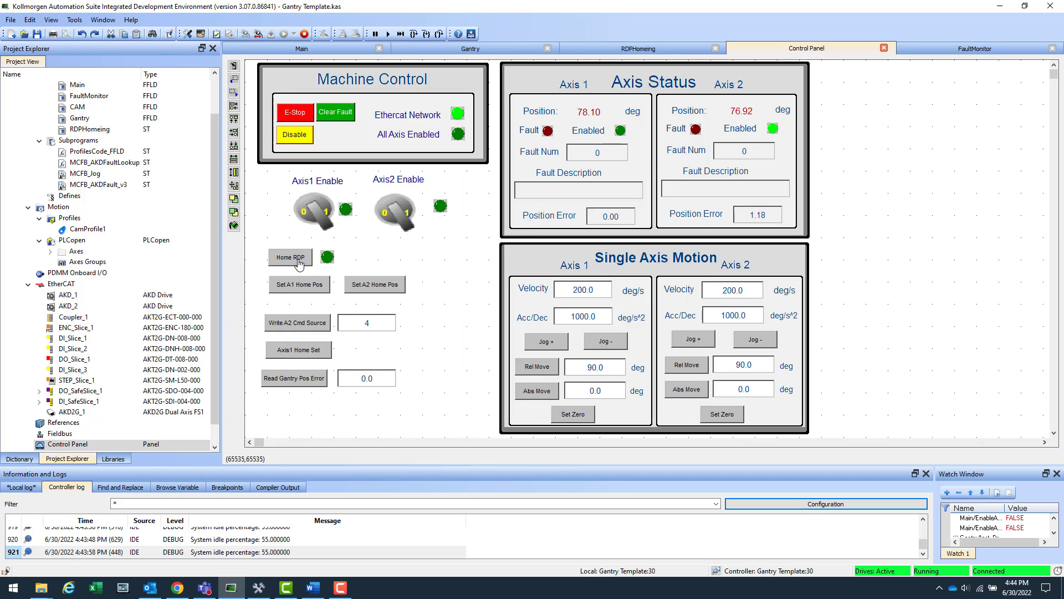
left_click(92, 129)
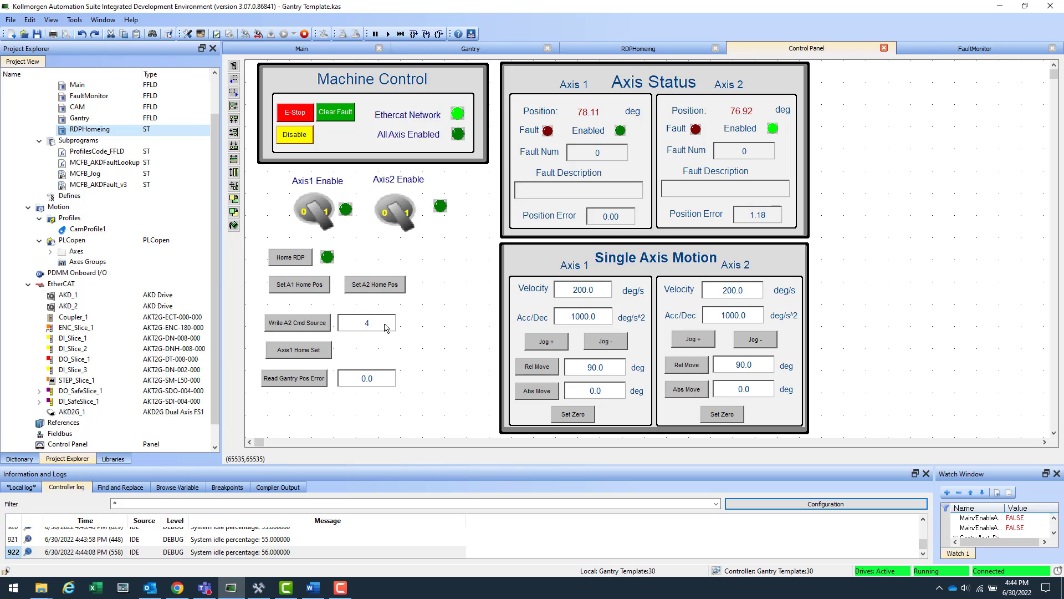
left_click(79, 118)
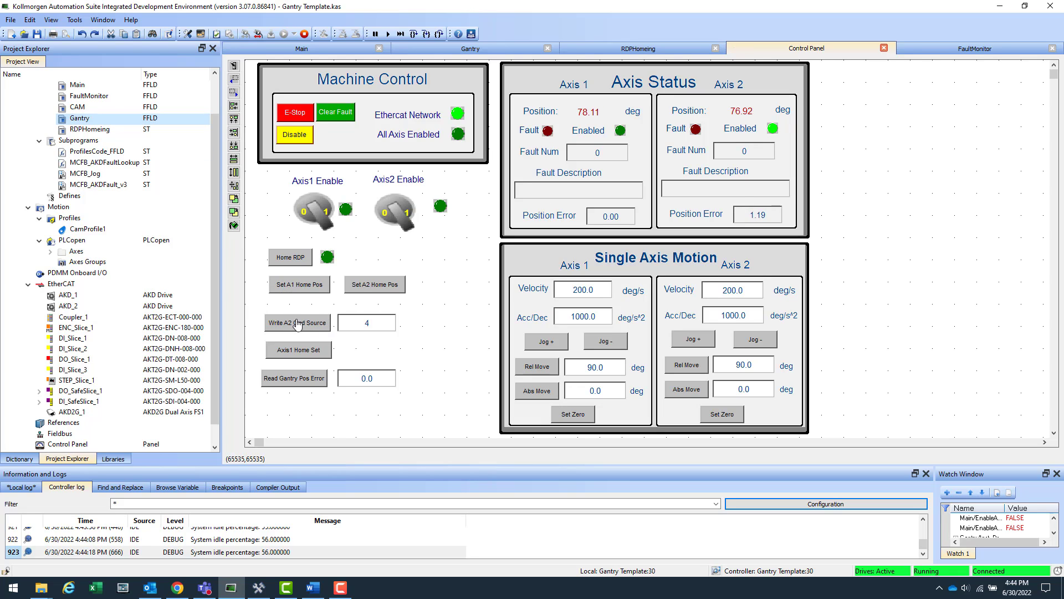
left_click(369, 322)
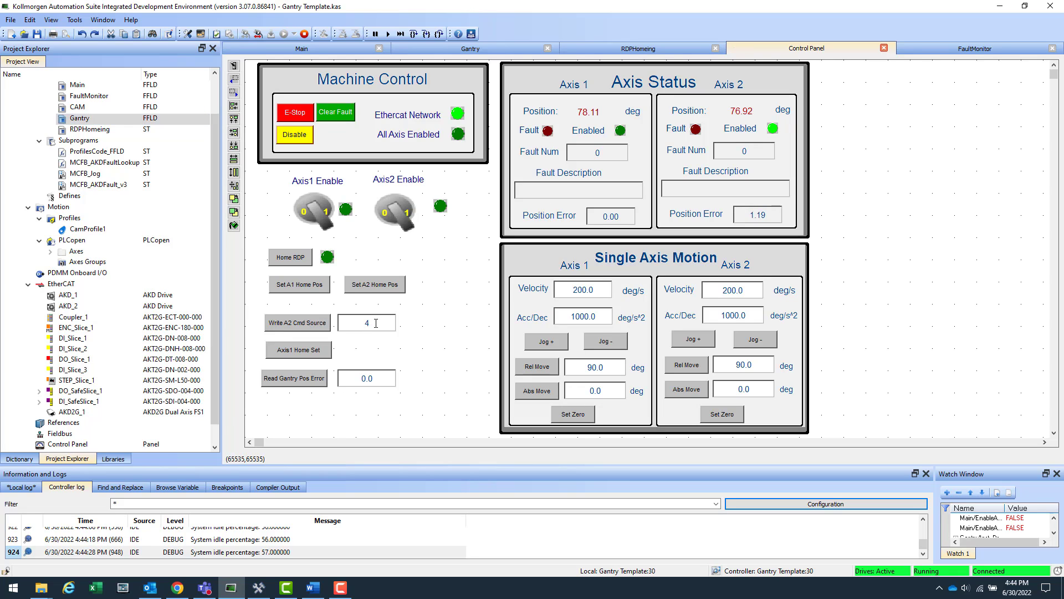
Step: Toggle Axis 2 enable, try Axis 2 Jog + and Jog −, then switch Axis 2 off and enable Axis 1
left_click(404, 216)
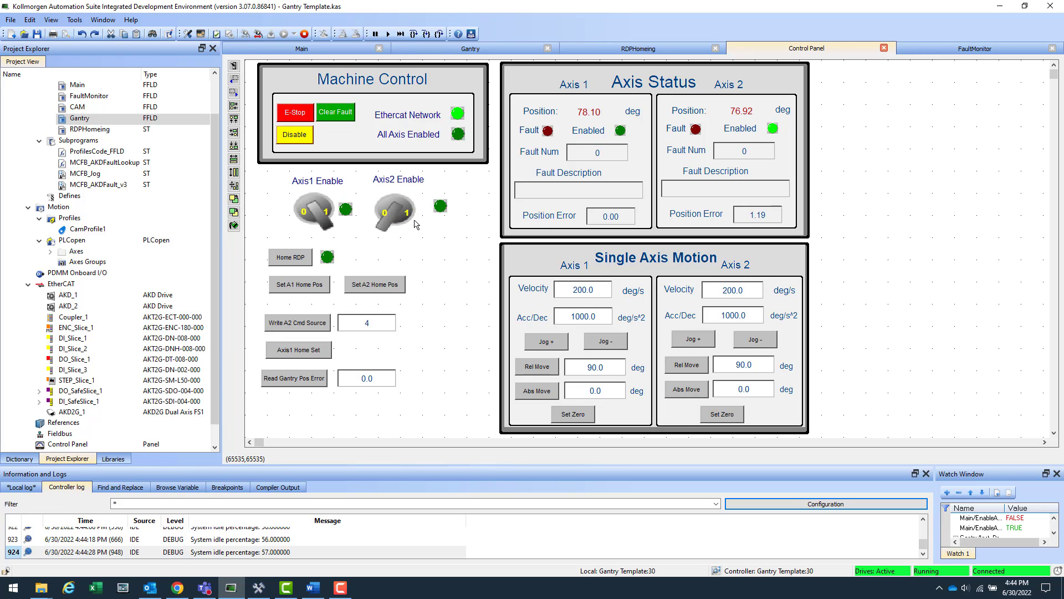
left_click(414, 222)
left_click(400, 226)
left_click(692, 339)
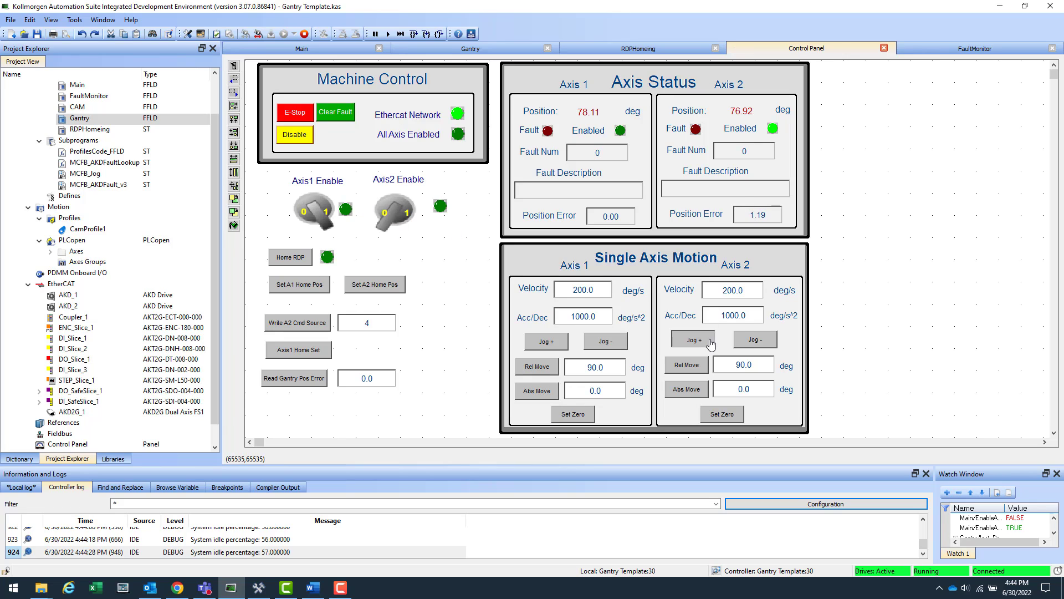
left_click(759, 340)
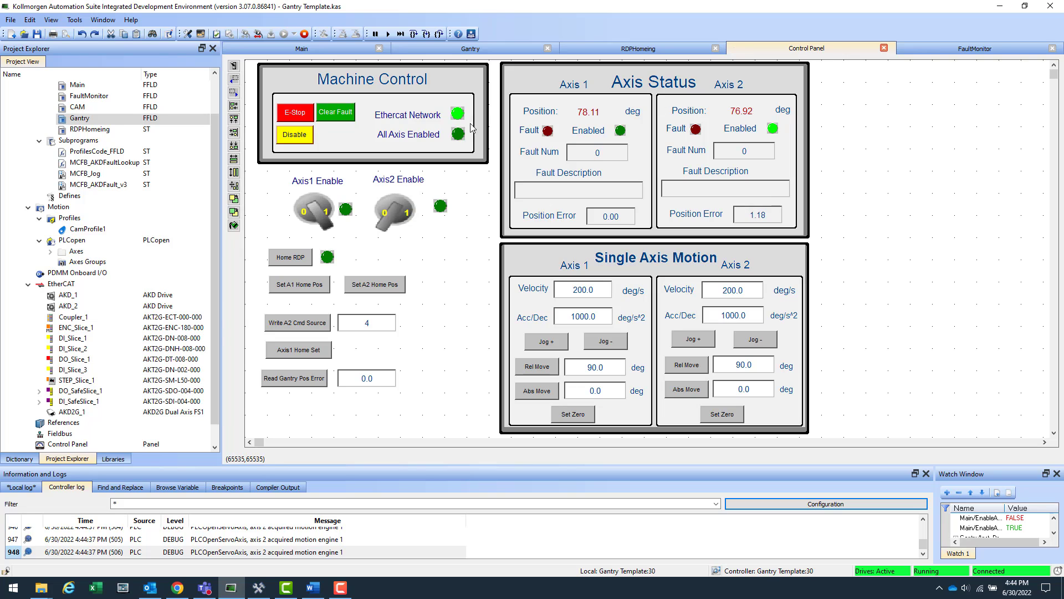
left_click(397, 207)
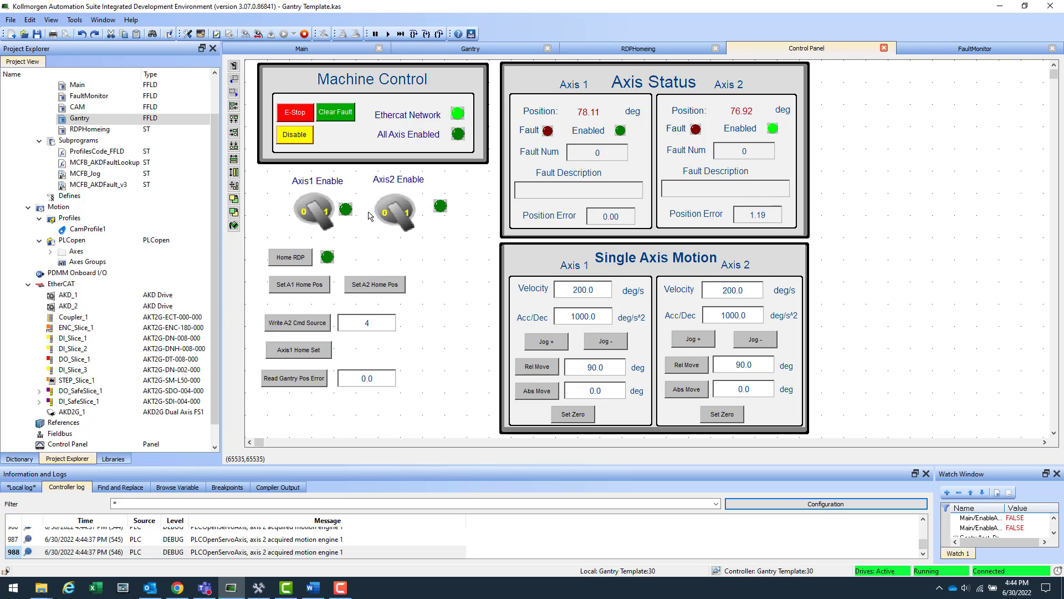
left_click(323, 217)
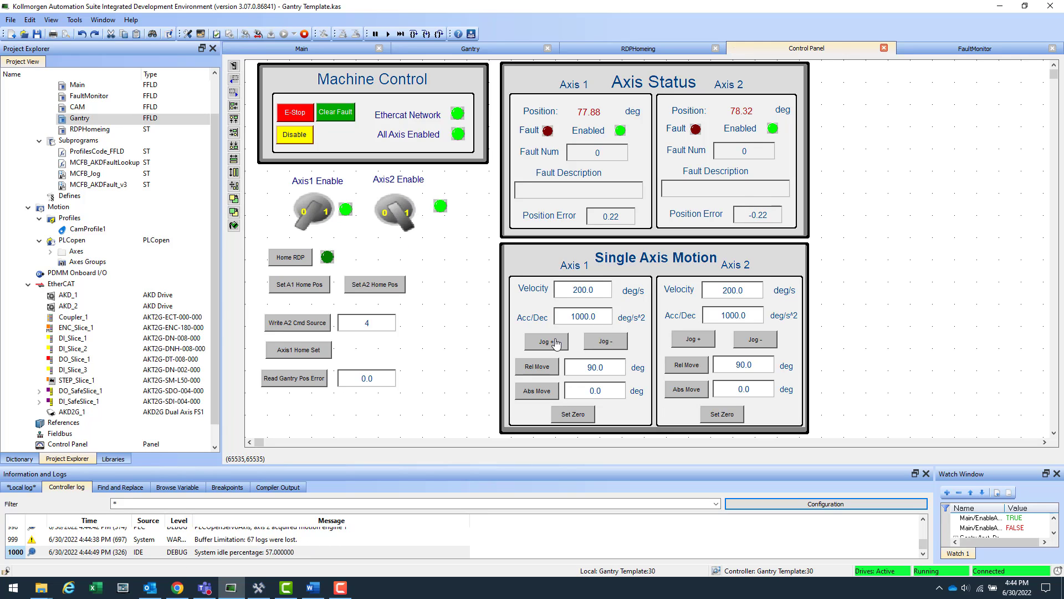
Step: Jog the gantry on Axis 1 to about 261 degrees and read the gantry position error (0.289)
mouse_move(557, 344)
left_mouse_down()
mouse_move(604, 341)
mouse_move(542, 340)
left_mouse_up()
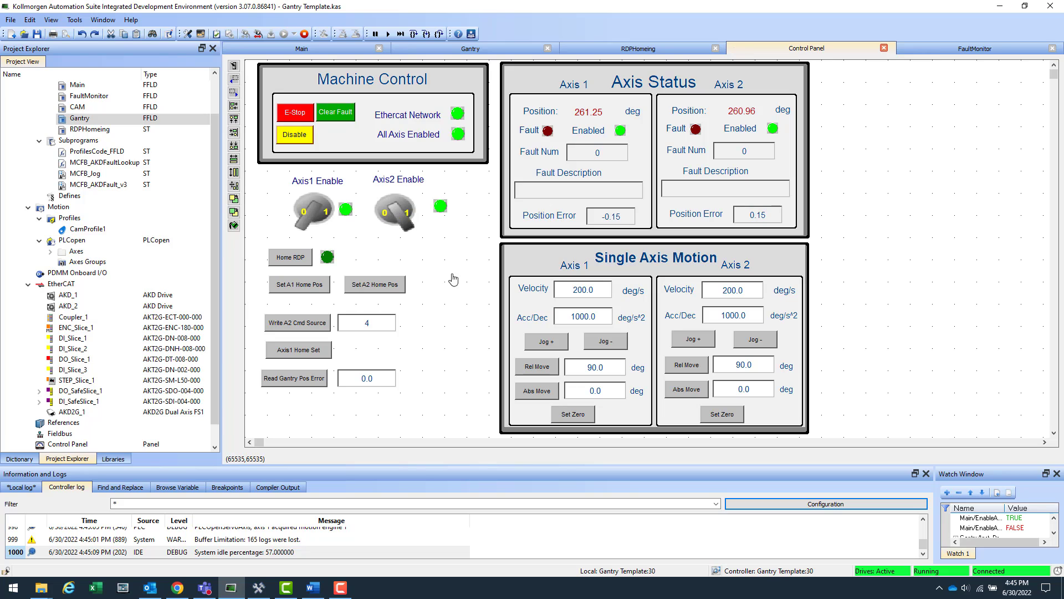
left_click(295, 382)
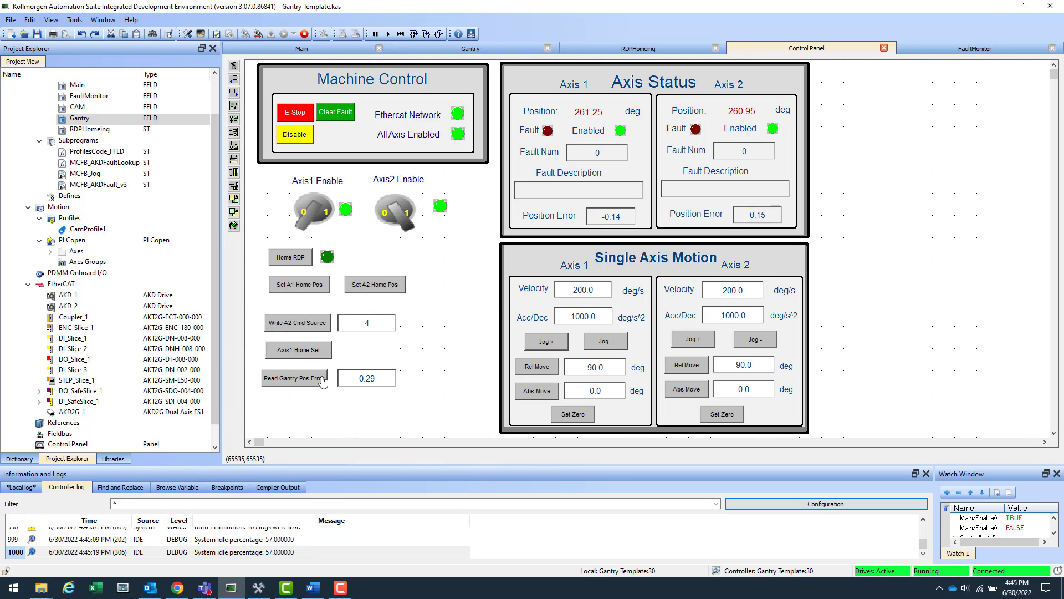
left_click(321, 384)
Step: Disable Axis 1, home-set it, re-enable it, and read the gantry position error (-0.033)
left_click(313, 224)
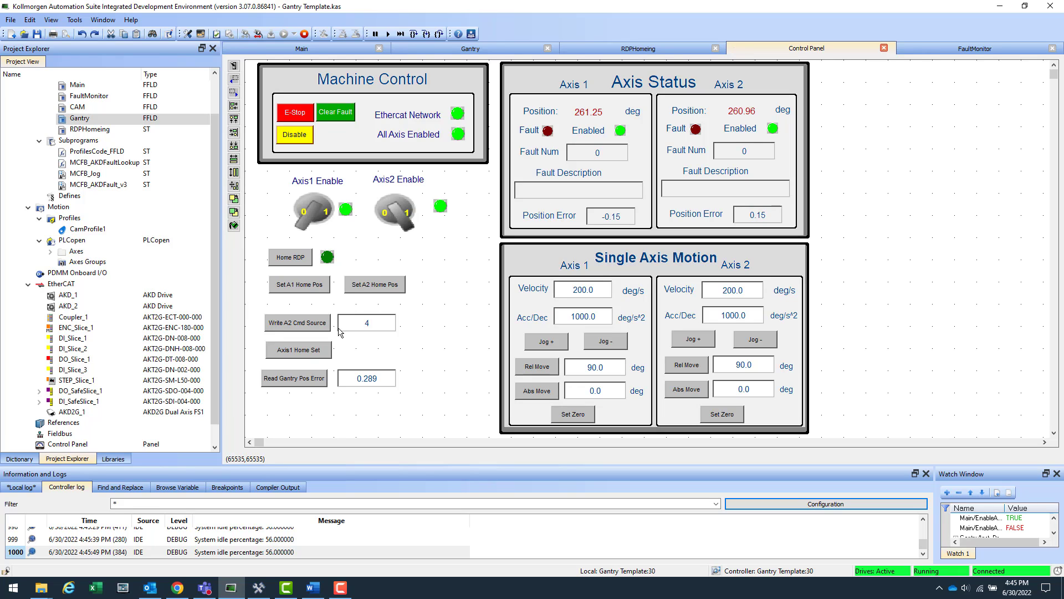
left_click(314, 353)
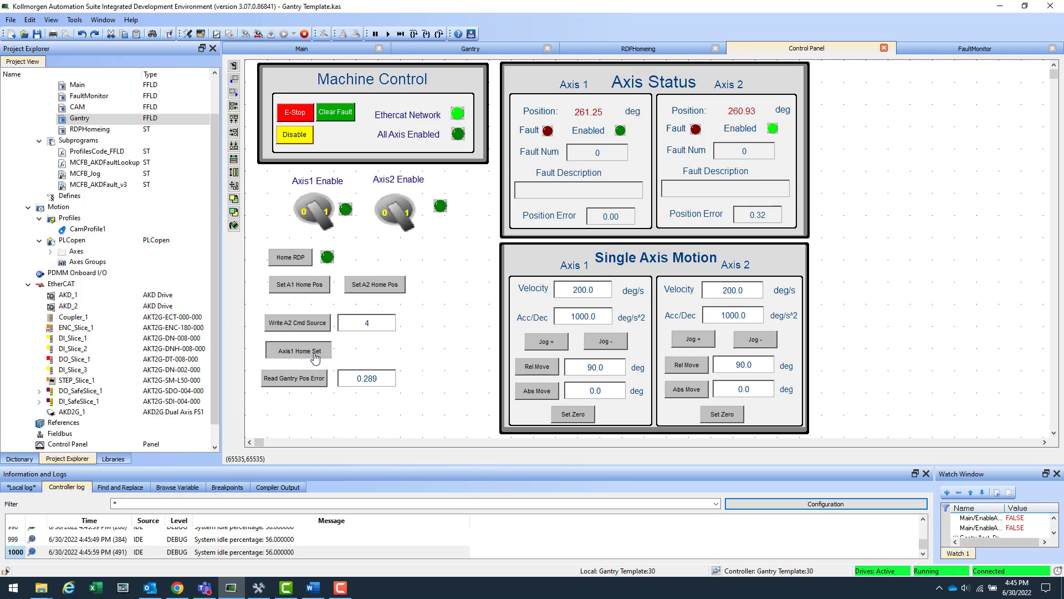
left_click(316, 222)
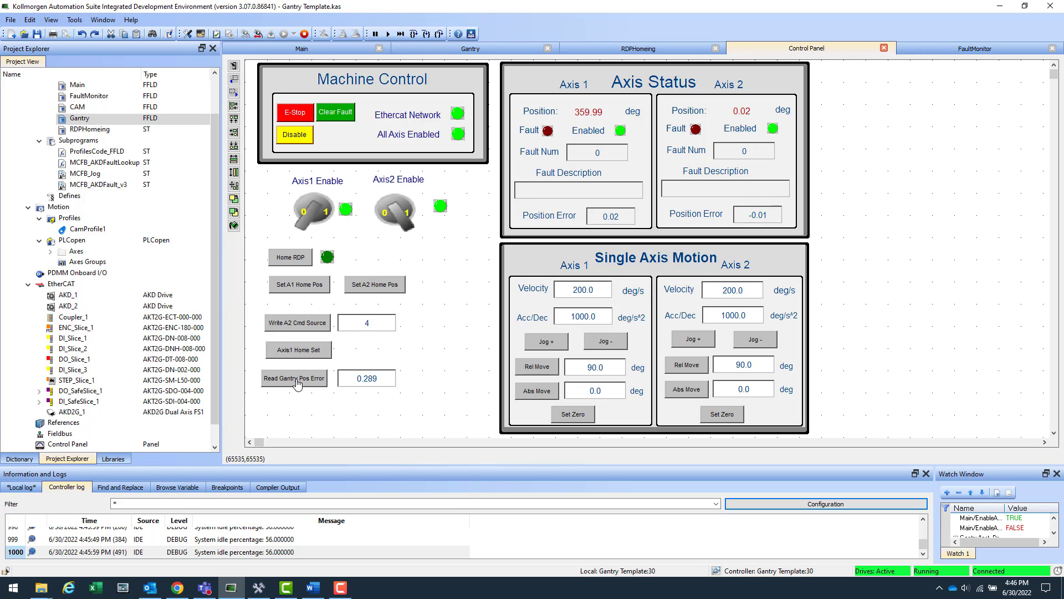
left_click(299, 382)
Step: Bring the AKD2G Gantry Application Setup article forward and scroll to its Scope of Document section
left_click(177, 588)
scroll(588, 361, "up", 3)
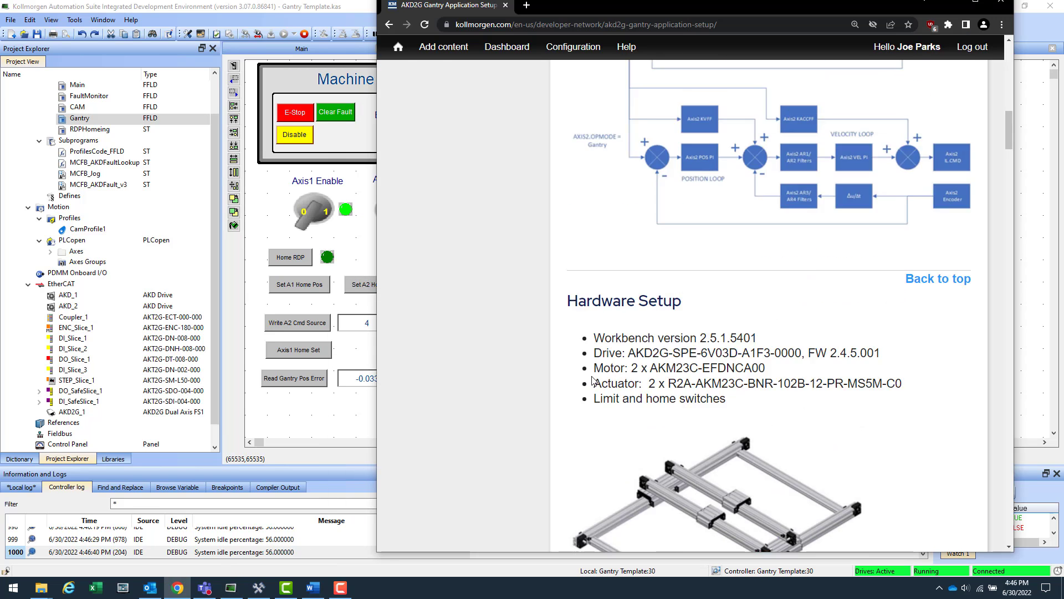
scroll(593, 381, "up", 10)
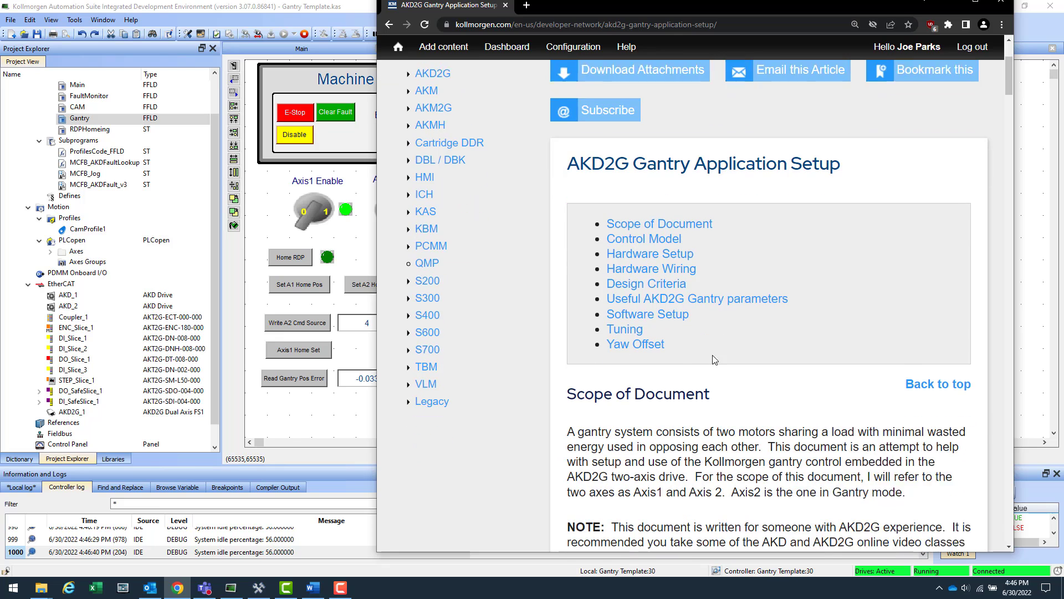
scroll(715, 359, "down", 3)
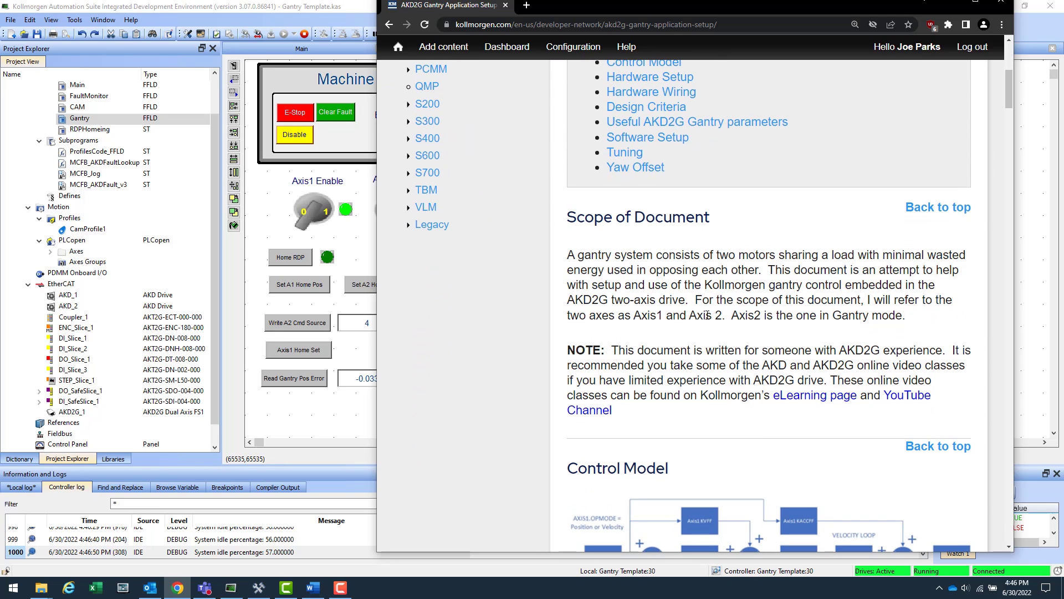
scroll(674, 338, "down", 1)
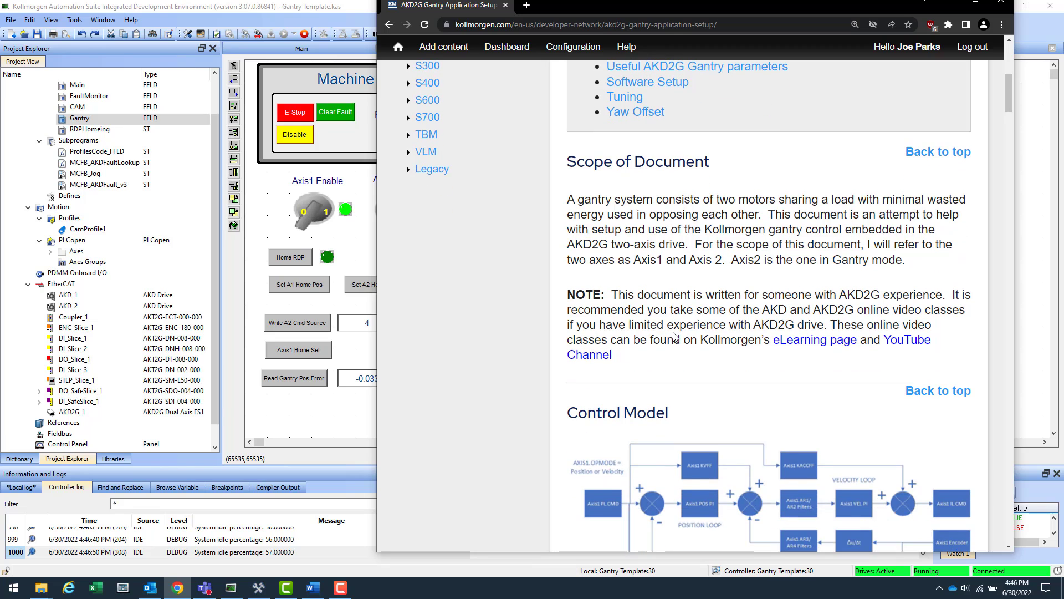